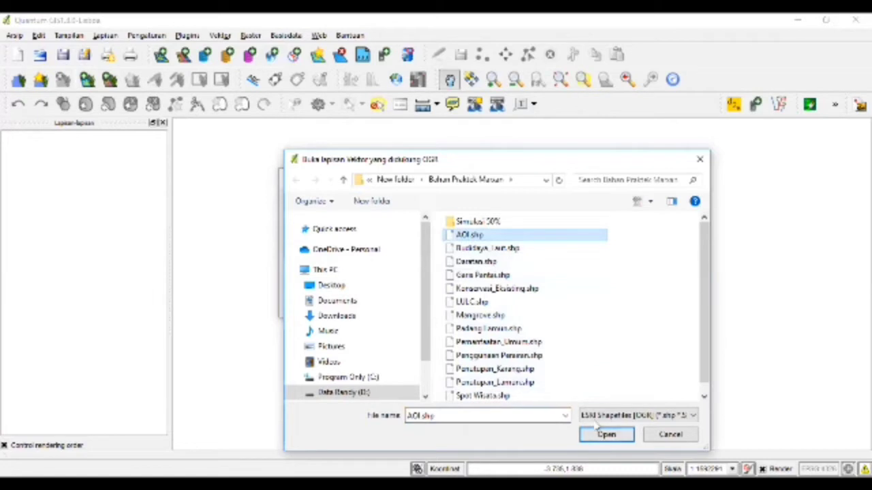
# - Add AOI.shp as a vector layer so the study area polygon appears on the map
pyautogui.click(606, 435)
pyautogui.click(467, 304)
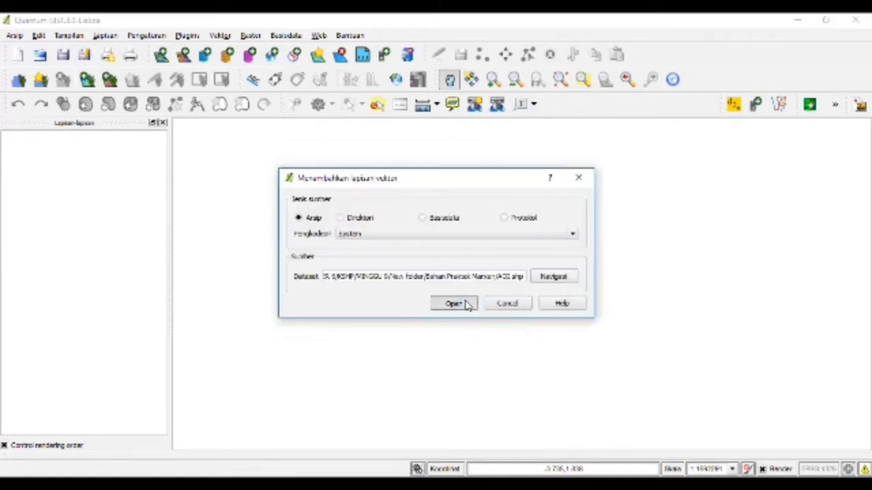
pyautogui.click(188, 37)
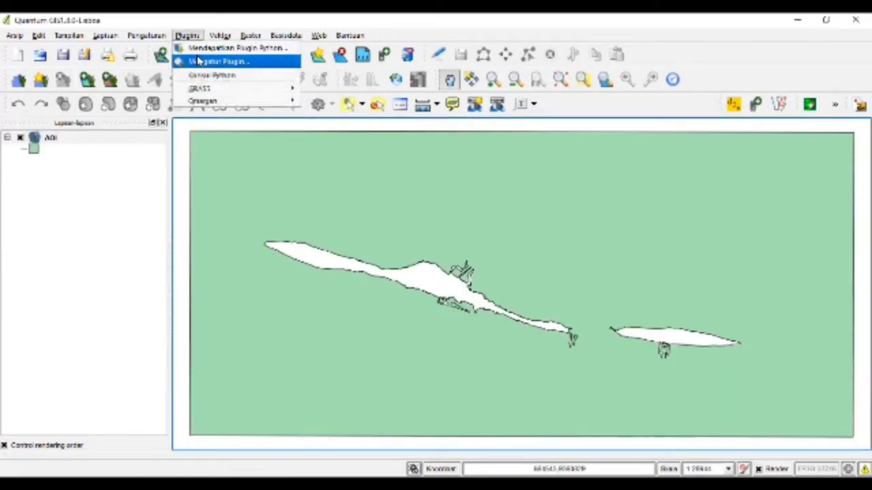
# - Generate a square planning-unit grid with side length 120 over the AOI layer extent
pyautogui.moveTo(208, 102)
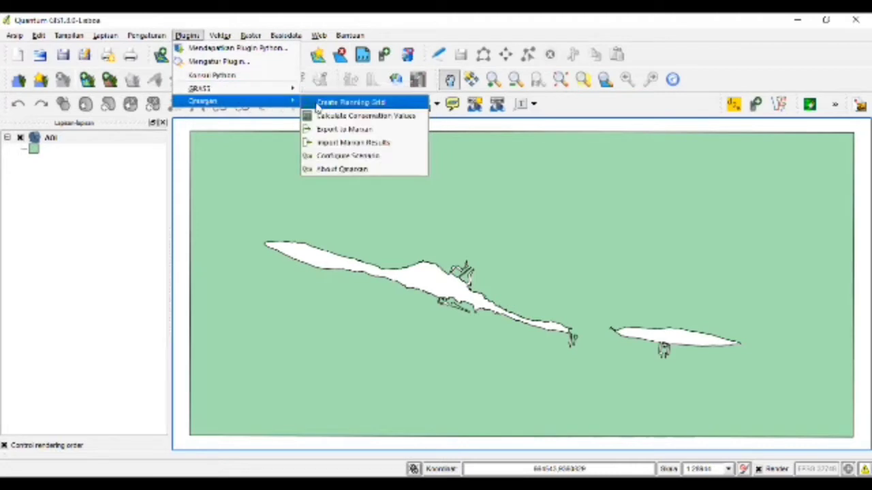
pyautogui.click(347, 103)
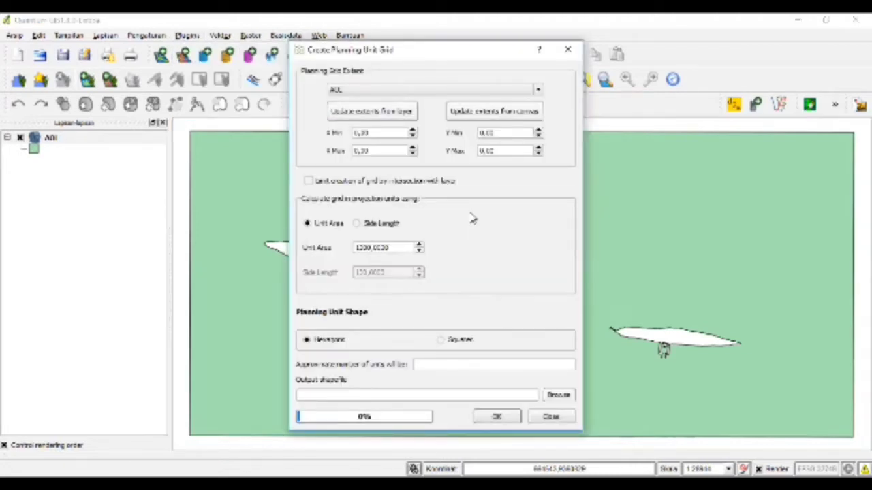
pyautogui.click(370, 226)
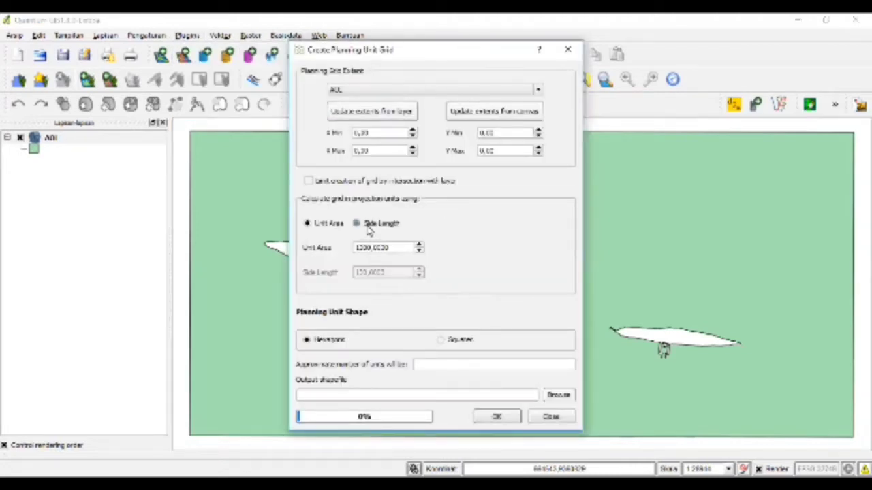
pyautogui.click(387, 117)
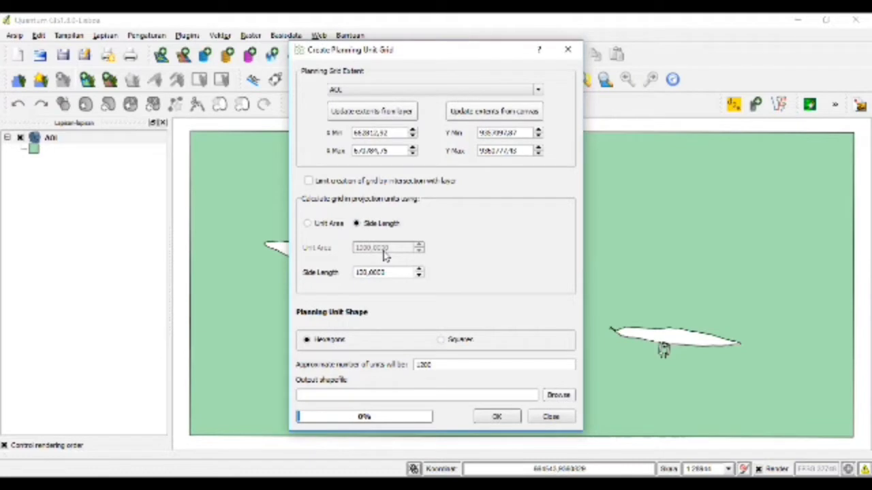
pyautogui.click(440, 341)
pyautogui.click(556, 395)
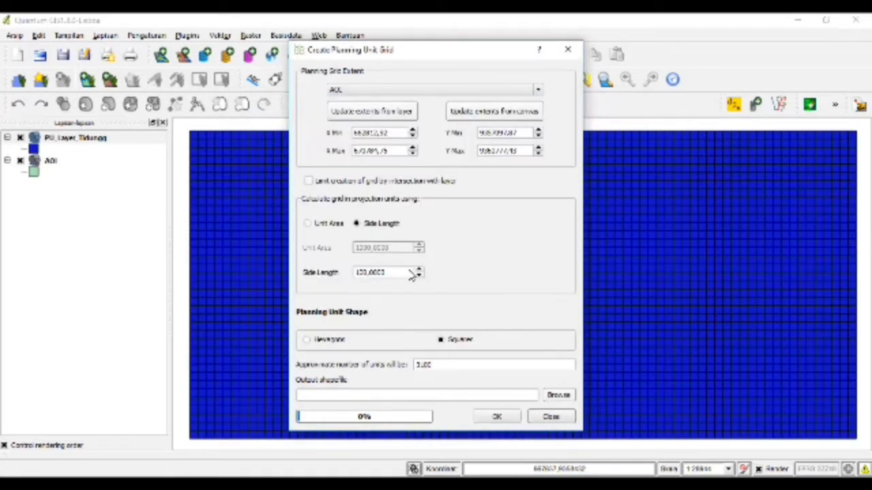
pyautogui.click(497, 419)
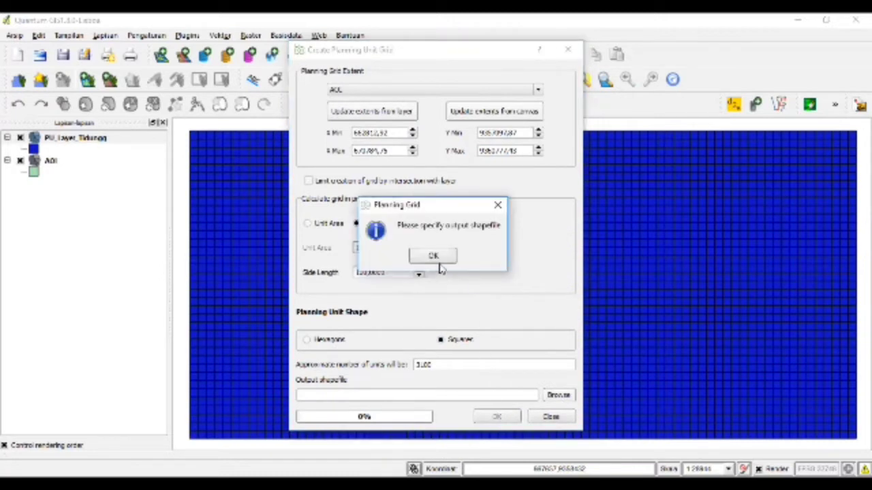
pyautogui.click(440, 263)
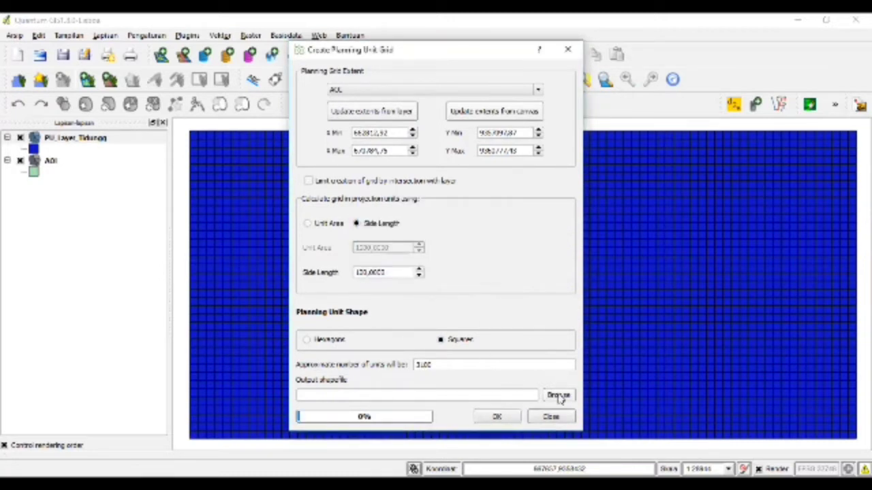
pyautogui.click(552, 418)
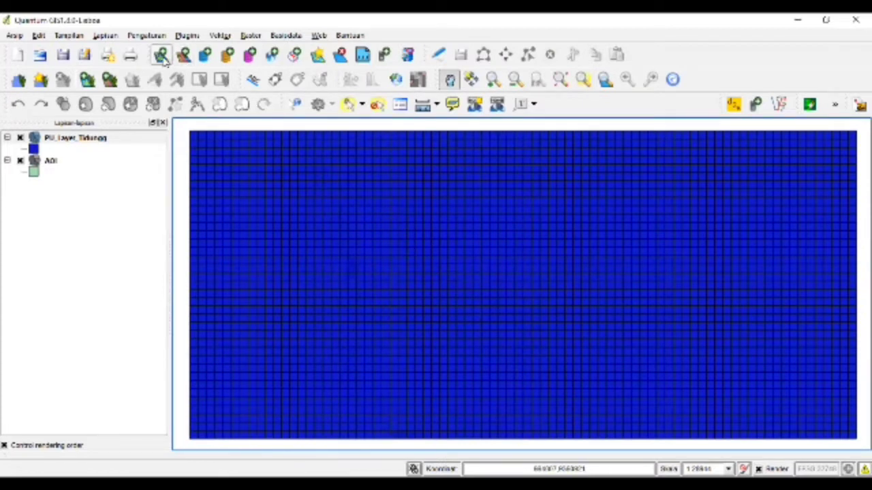
# - Add the shapefiles Budidaya_Laut.shp through Terumbu_Karang.shp as layers, then hide all layers
pyautogui.click(162, 56)
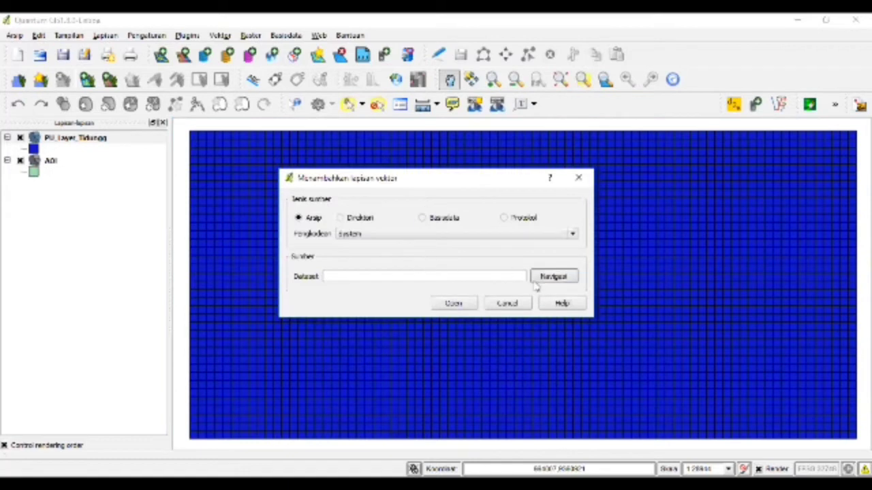
pyautogui.click(538, 280)
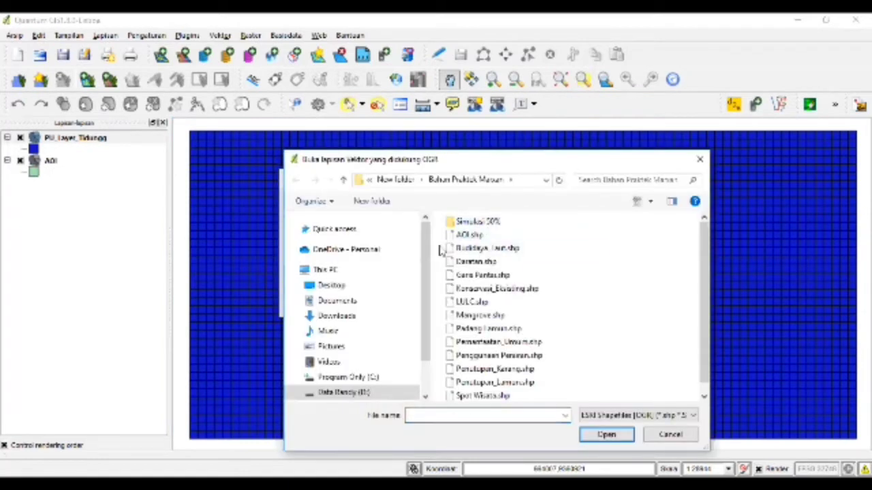
pyautogui.moveTo(480, 251); pyautogui.dragTo(491, 360)
pyautogui.moveTo(495, 403); pyautogui.dragTo(526, 416)
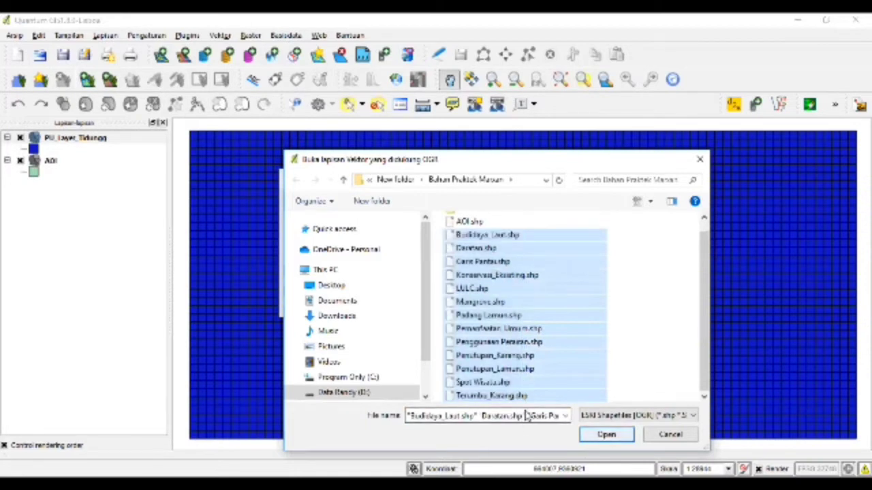
pyautogui.press('Return')
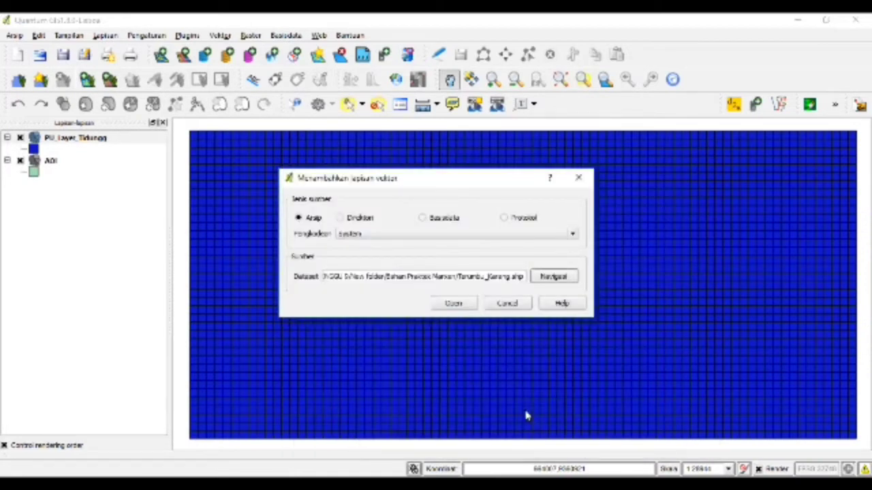
pyautogui.click(456, 303)
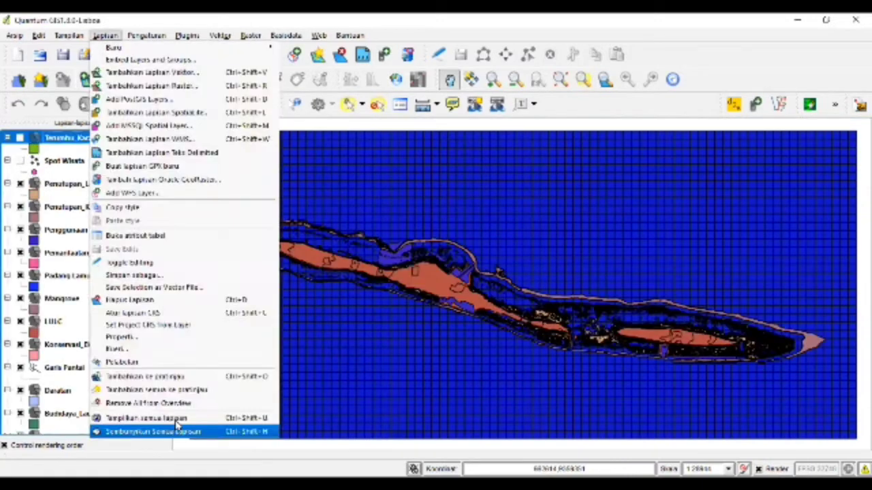
pyautogui.click(177, 429)
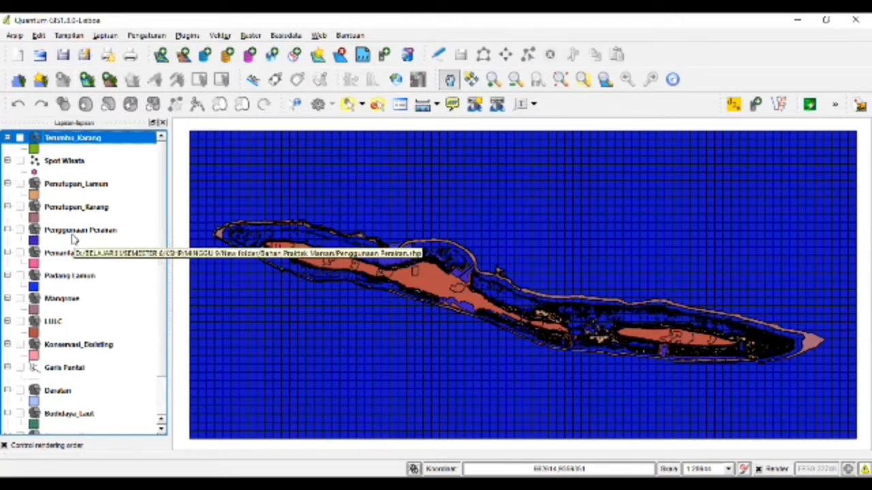
# - Switch on the Penutupan_Lamun, Penutupan_Karang, Mangrove and PU_Layer_Tidungg layers
pyautogui.click(80, 186)
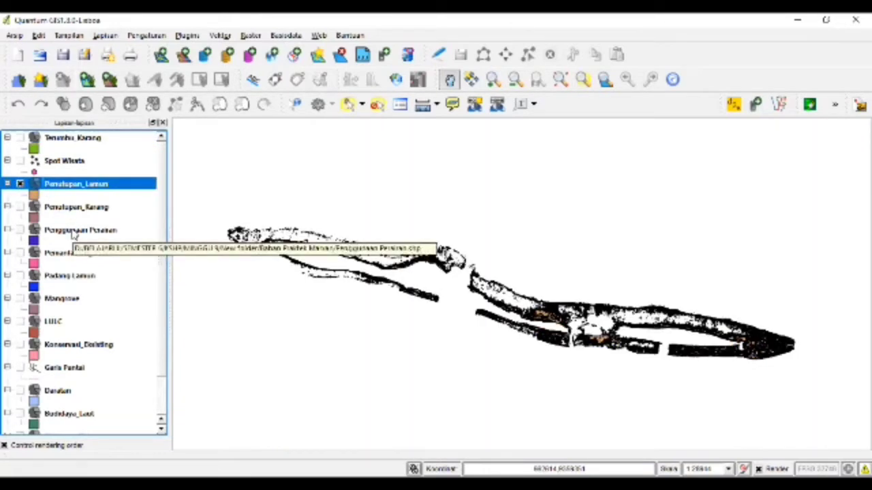
pyautogui.click(20, 207)
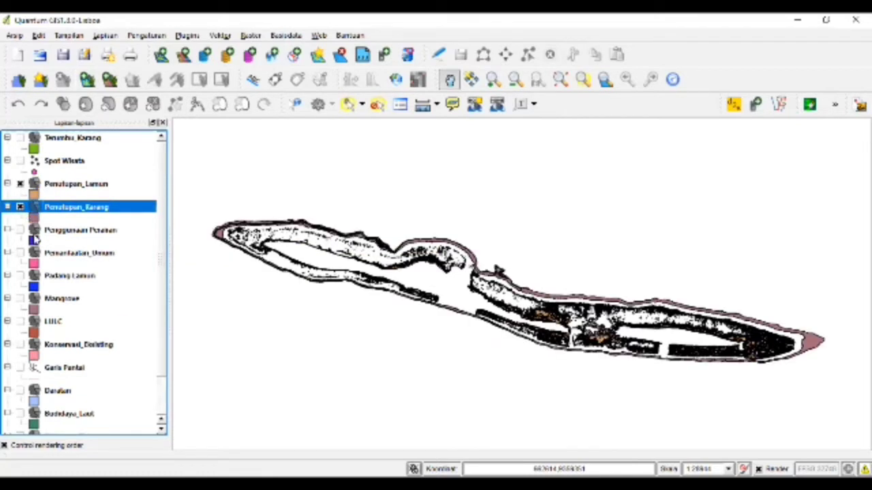
pyautogui.click(20, 298)
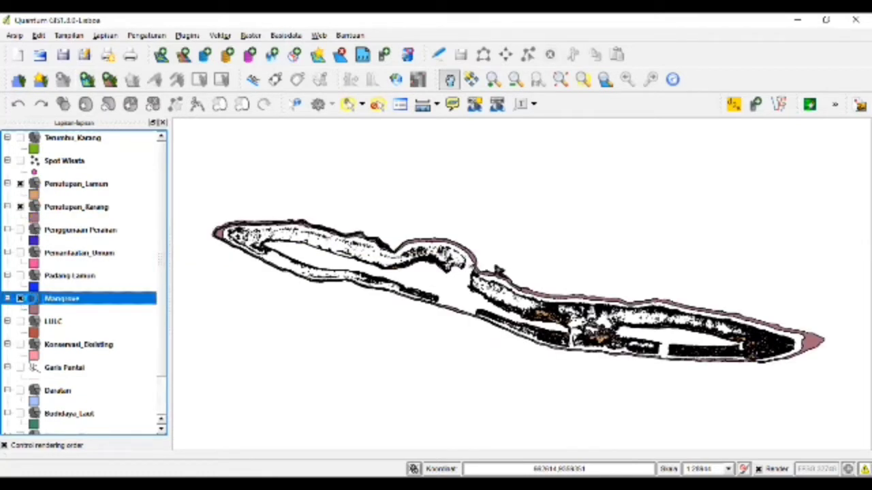
pyautogui.scroll(-1, 39, 305)
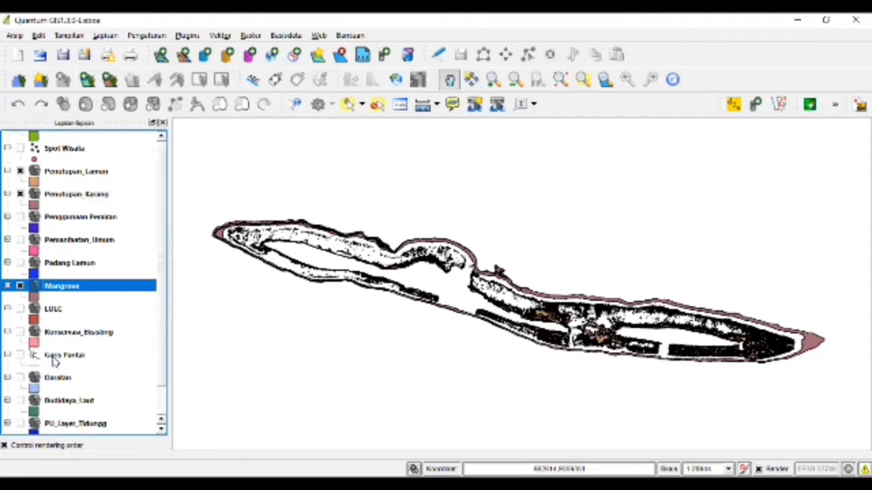
pyautogui.click(22, 424)
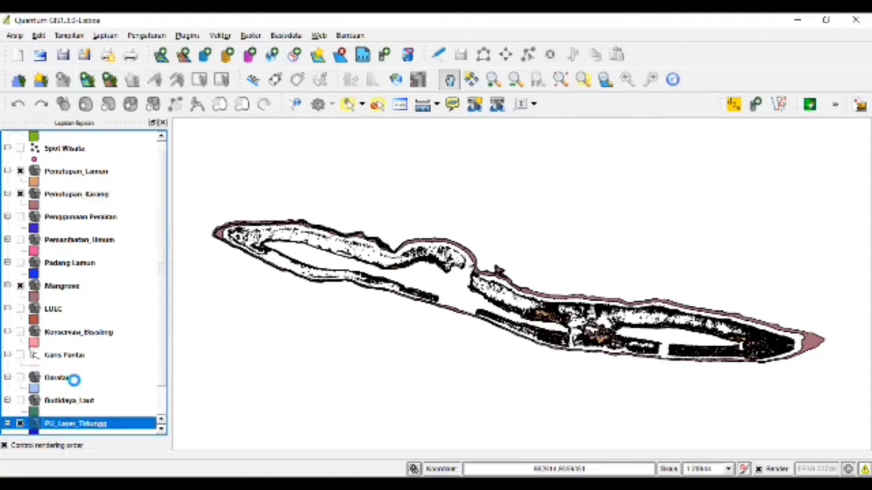
pyautogui.scroll(-1, 73, 381)
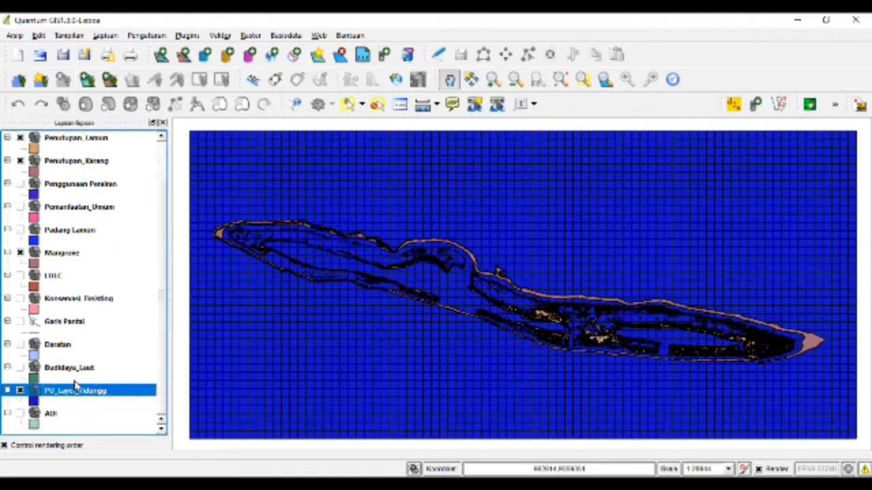
pyautogui.scroll(2, 75, 386)
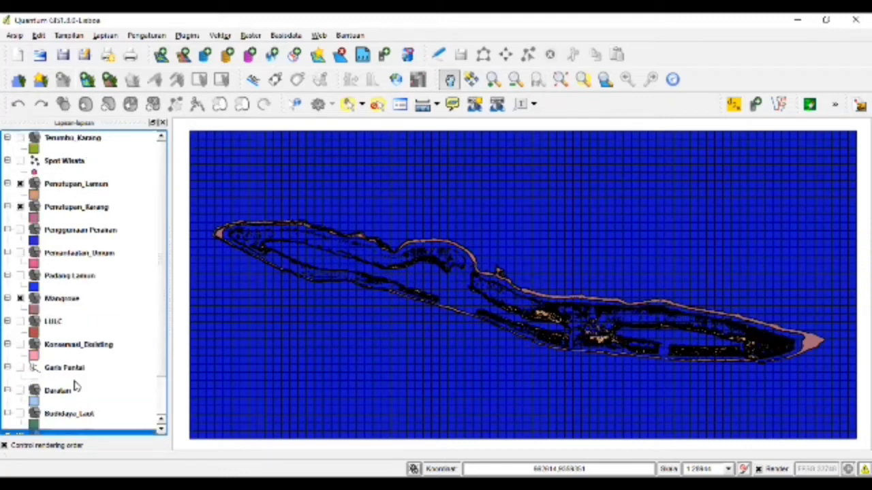
pyautogui.click(186, 35)
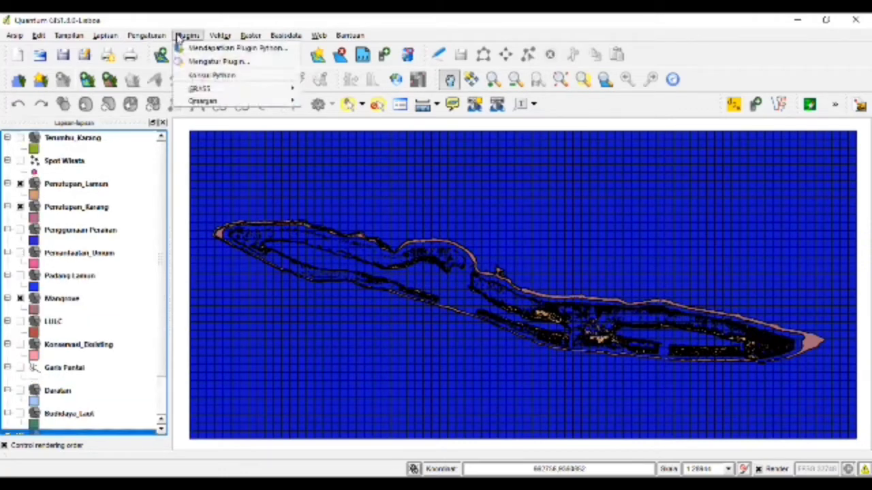
# - Save a conservation-factor row MANGROVE measuring the Mangrove layer on the PU_Layer_Tidung grid
pyautogui.moveTo(204, 101)
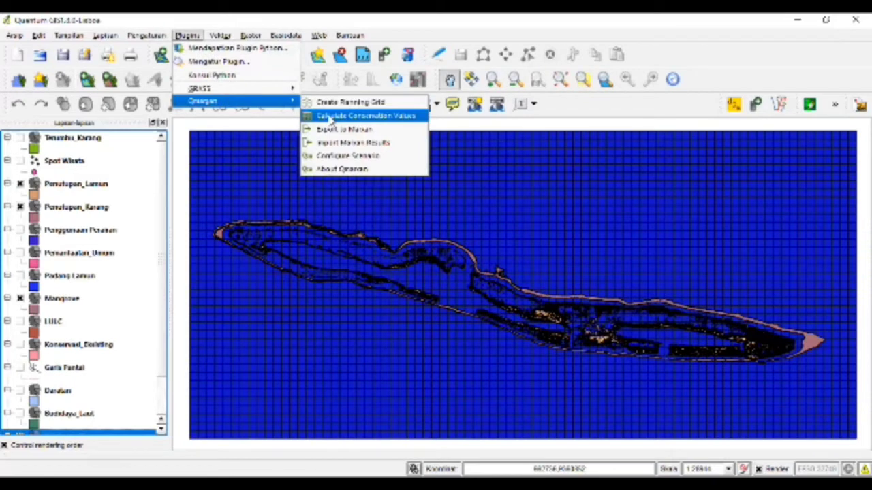
pyautogui.click(332, 120)
pyautogui.click(315, 262)
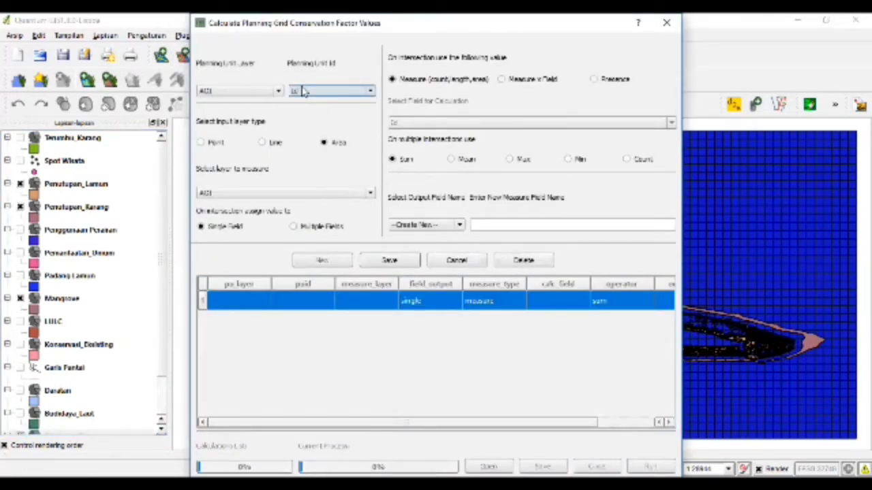
pyautogui.click(489, 225)
pyautogui.write('MANGROVE')
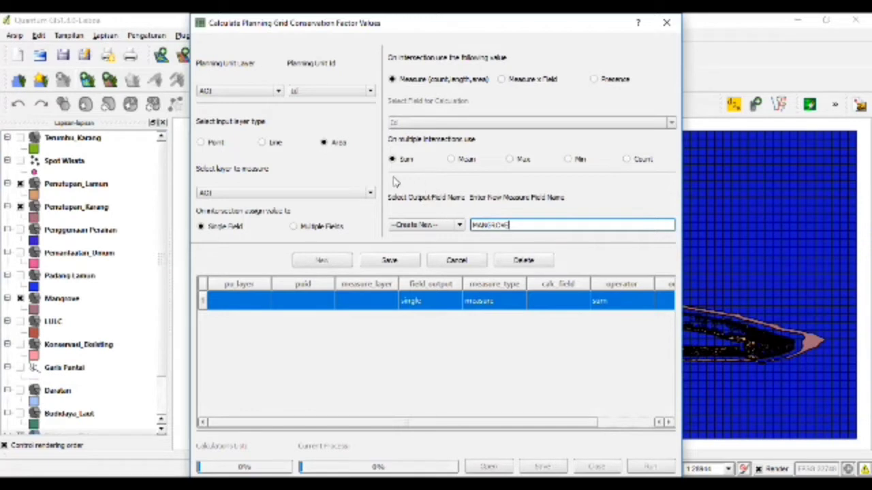
pyautogui.click(278, 93)
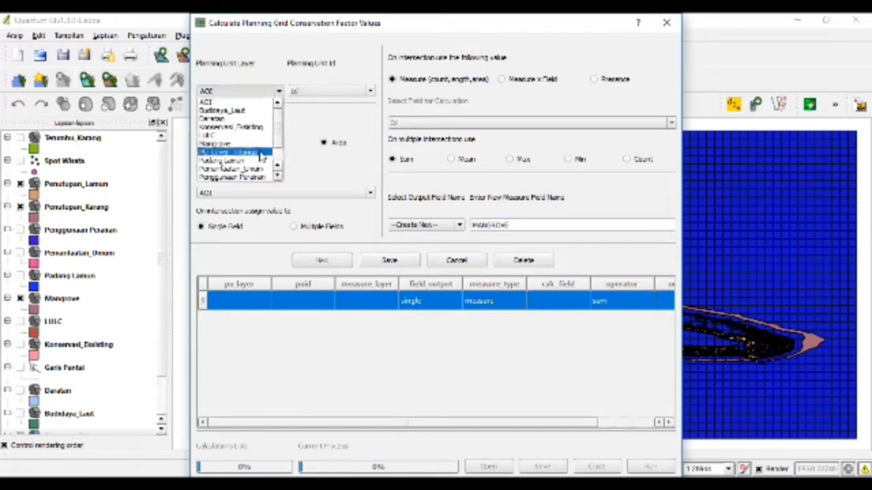
pyautogui.click(264, 153)
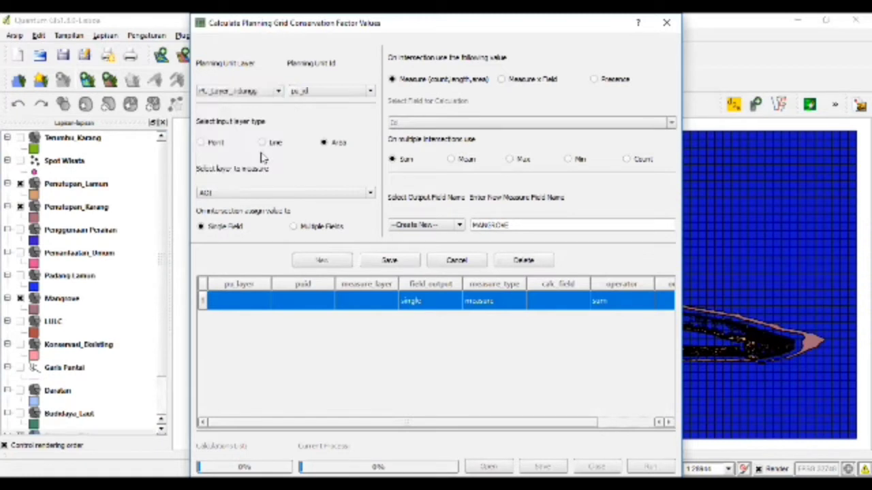
pyautogui.click(286, 193)
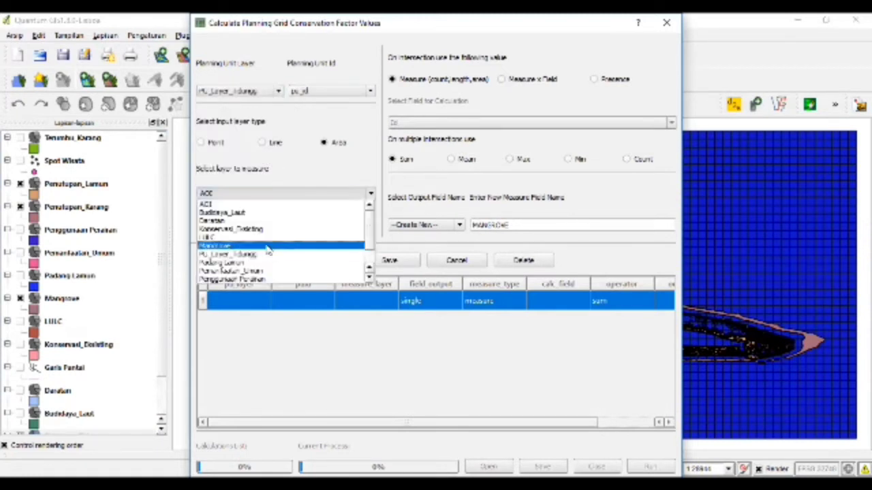
pyautogui.click(285, 246)
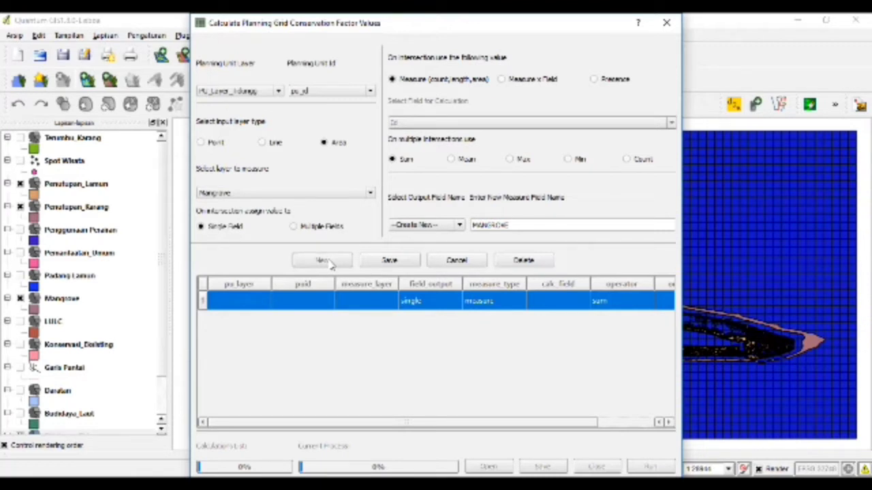
pyautogui.click(401, 265)
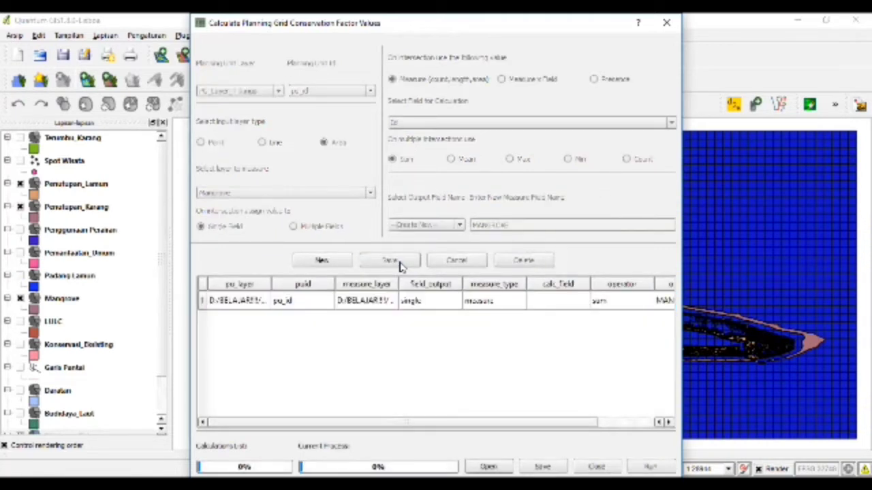
# - Save a LAMUN measure row for the Padang Lamun layer on PU_Layer_Tidung
pyautogui.click(343, 260)
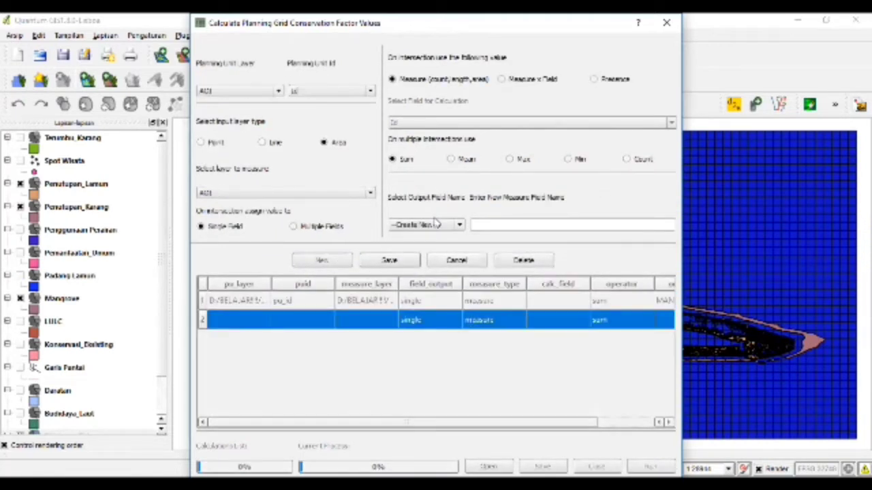
pyautogui.click(495, 225)
pyautogui.write('LA')
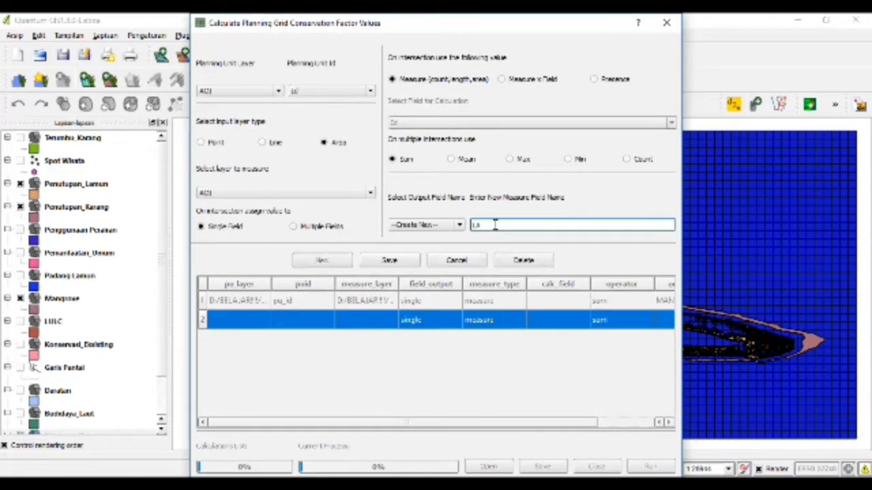
pyautogui.write('MUN')
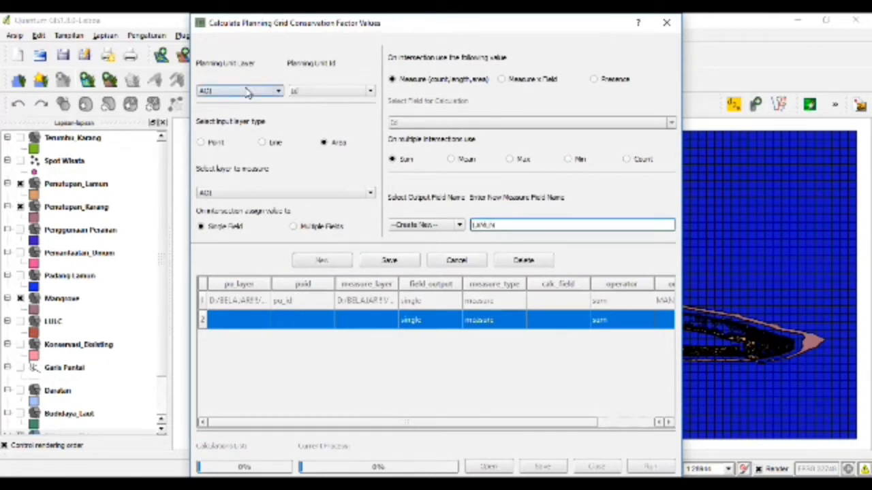
pyautogui.click(246, 89)
pyautogui.click(252, 151)
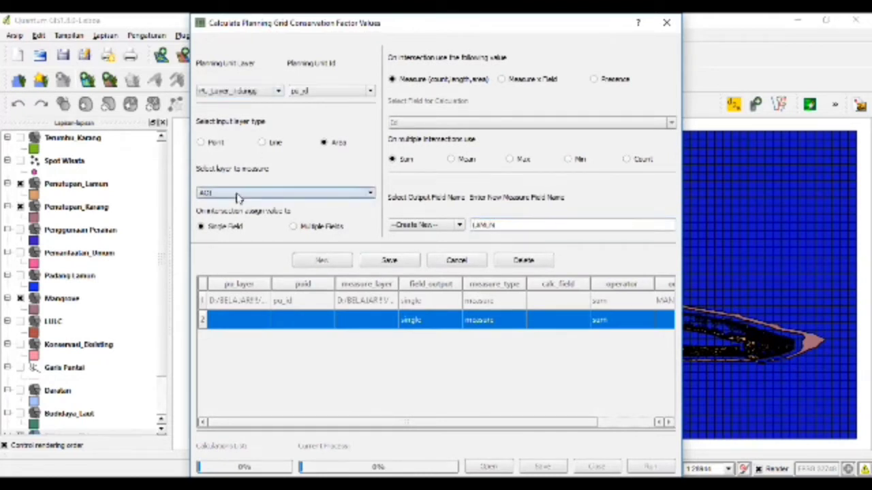
pyautogui.click(237, 194)
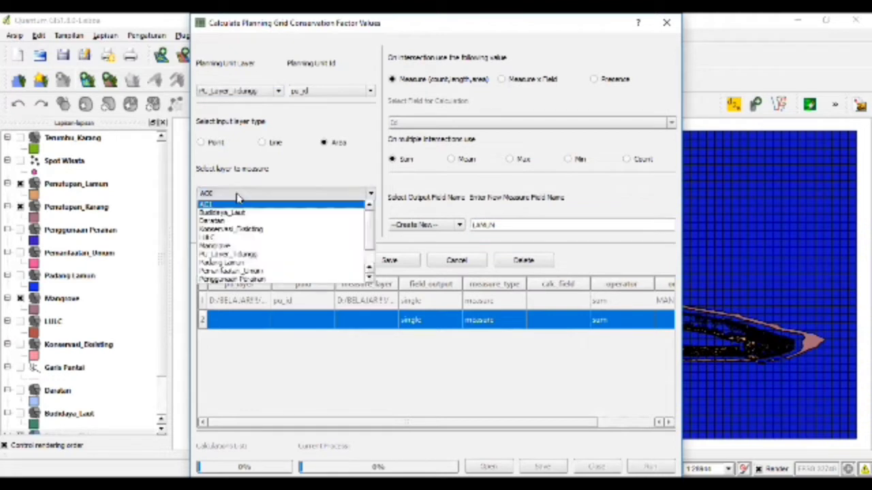
pyautogui.click(222, 264)
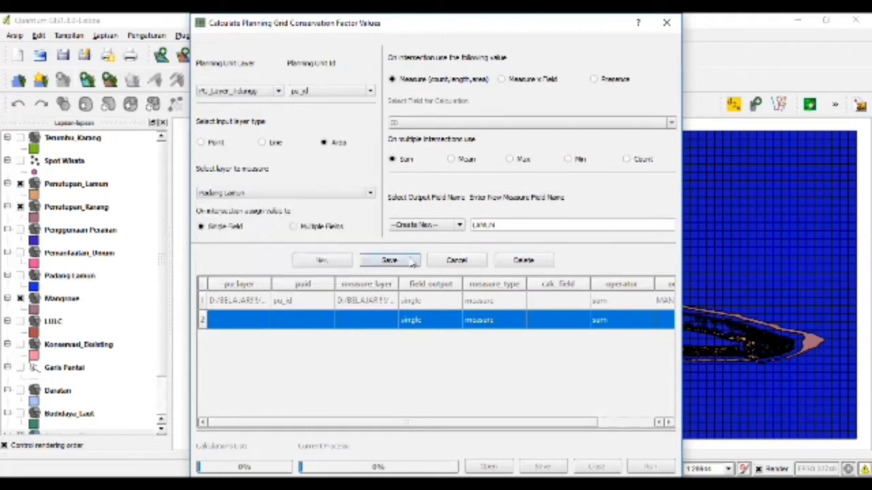
pyautogui.click(411, 263)
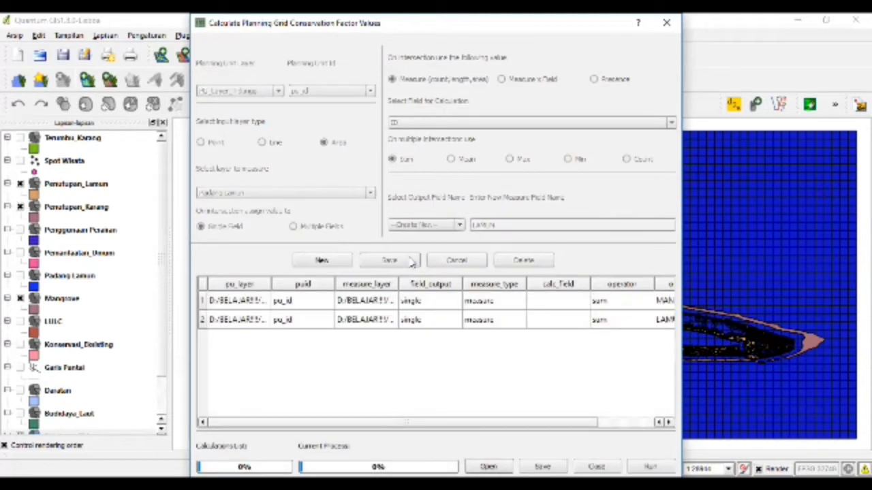
# - Save a KARANG measure row for the Penutupan_Karang layer on PU_Layer_Tidung
pyautogui.click(297, 263)
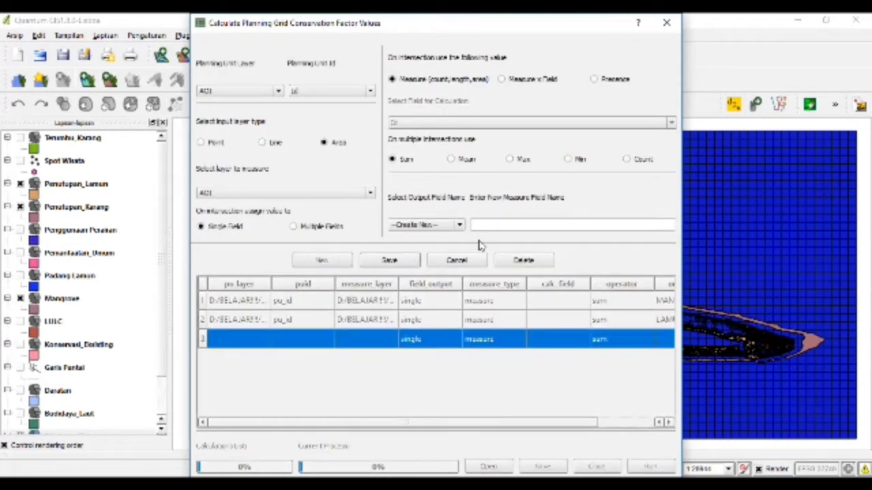
pyautogui.click(491, 227)
pyautogui.write('KARANG')
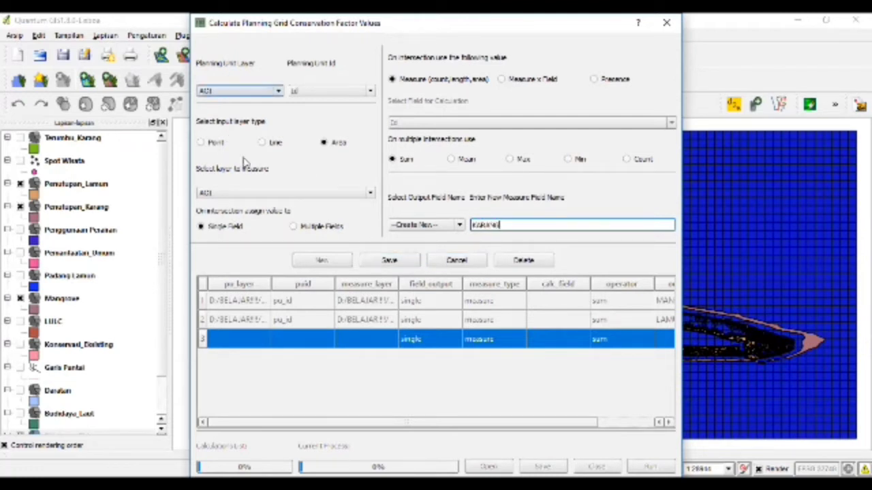
pyautogui.click(239, 90)
pyautogui.click(257, 185)
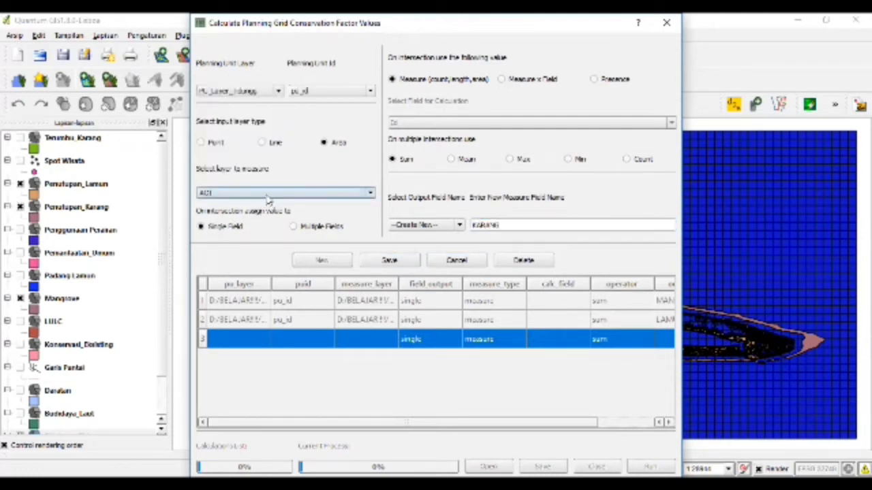
pyautogui.click(267, 195)
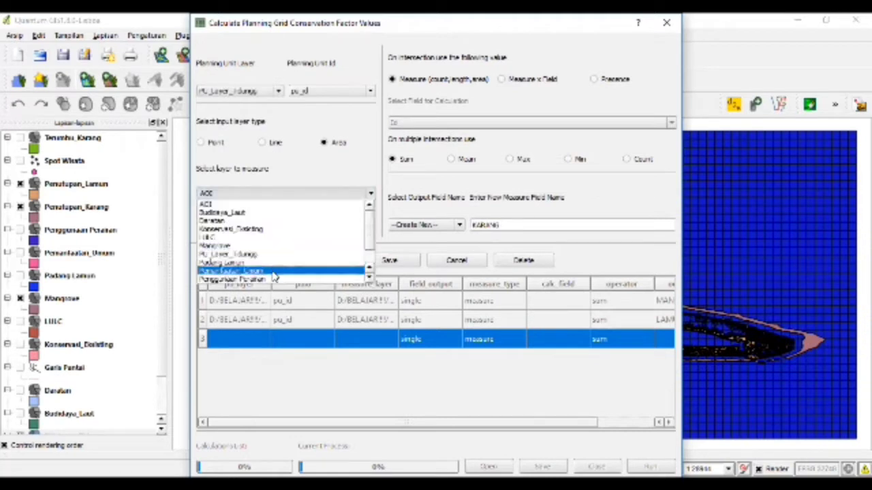
pyautogui.click(370, 278)
pyautogui.click(370, 278)
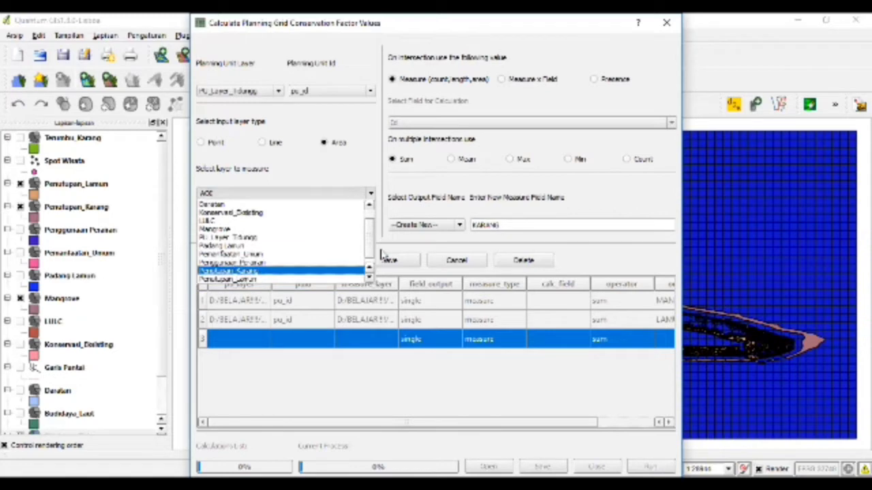
pyautogui.click(354, 272)
pyautogui.click(385, 261)
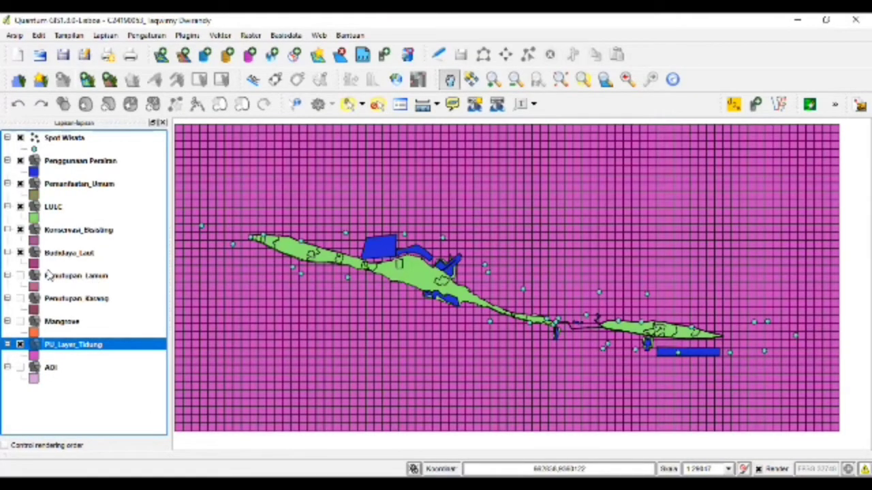
# - Open Spatial Query with PU_Layer_Tidung as the source layer
pyautogui.click(220, 35)
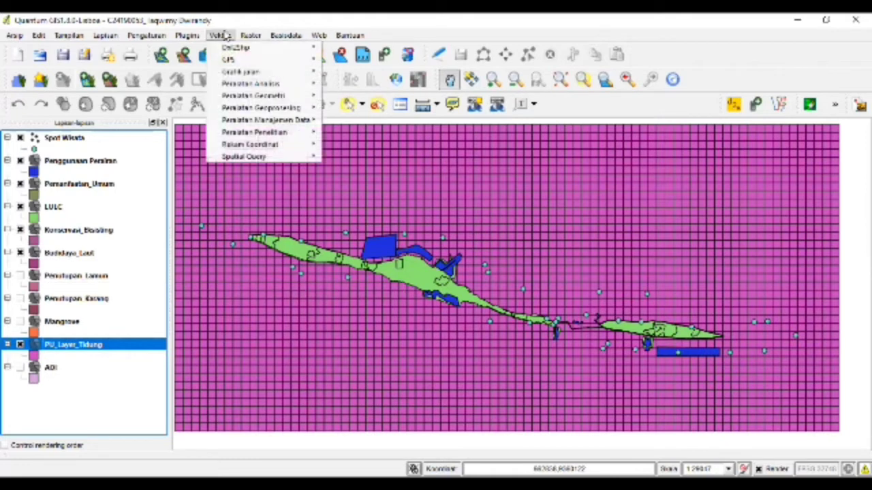
pyautogui.moveTo(313, 158)
pyautogui.click(348, 159)
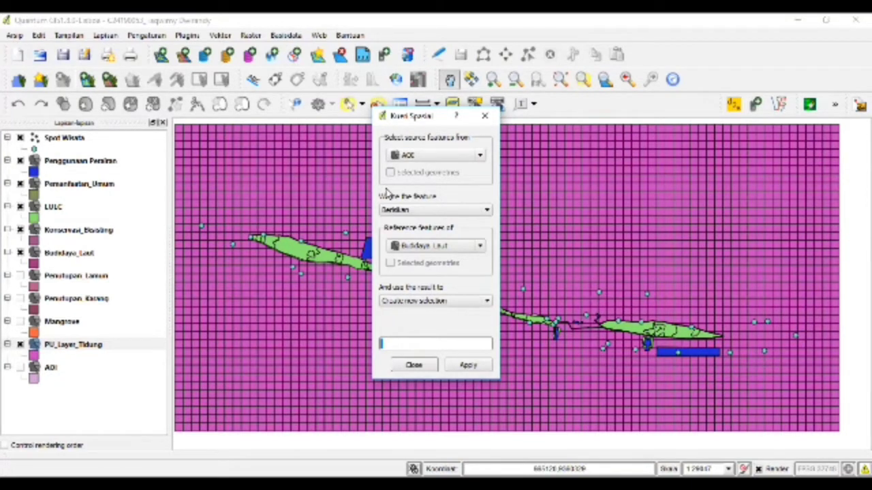
pyautogui.click(452, 160)
pyautogui.click(445, 178)
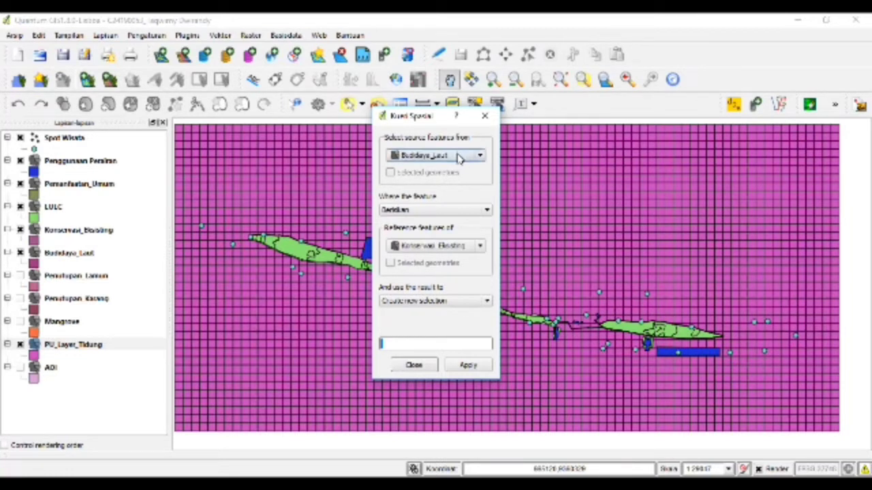
pyautogui.click(457, 157)
pyautogui.click(435, 216)
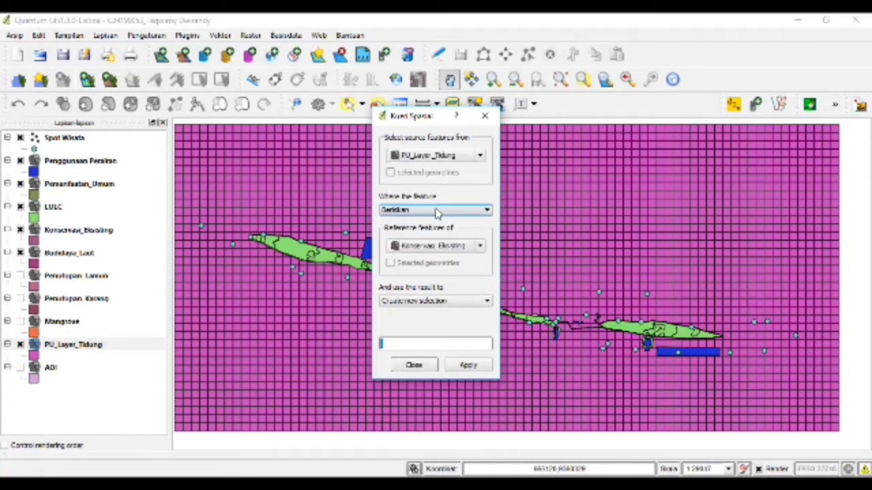
# - Query cells that intersect (Berpotongan) Budidaya_Laut, selecting 15 of 2960 cells
pyautogui.click(436, 213)
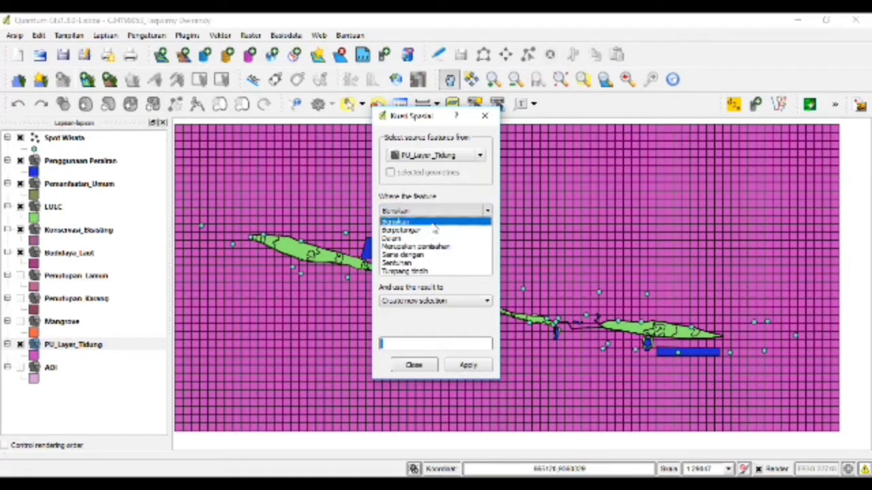
pyautogui.click(432, 224)
pyautogui.click(433, 247)
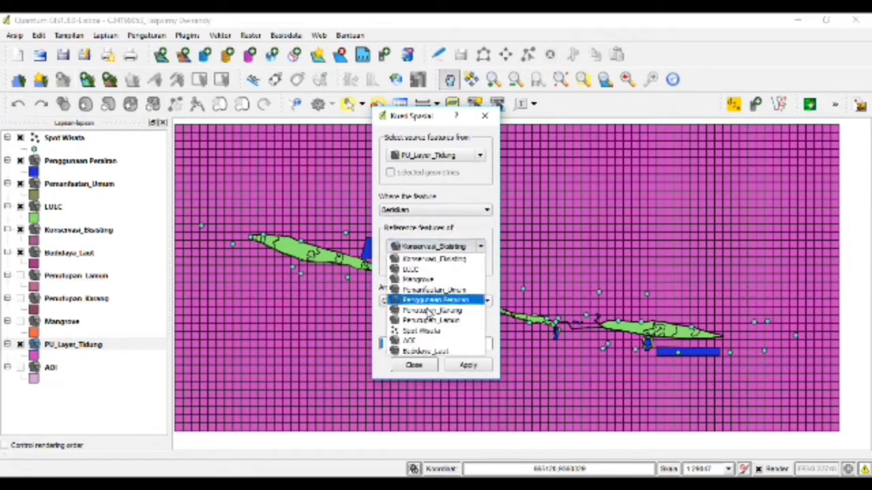
pyautogui.click(419, 351)
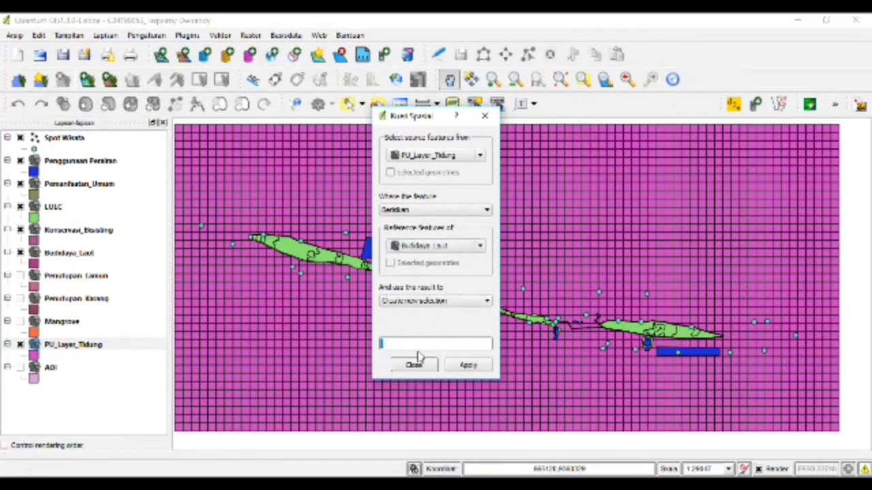
pyautogui.click(436, 214)
pyautogui.click(437, 227)
pyautogui.click(469, 364)
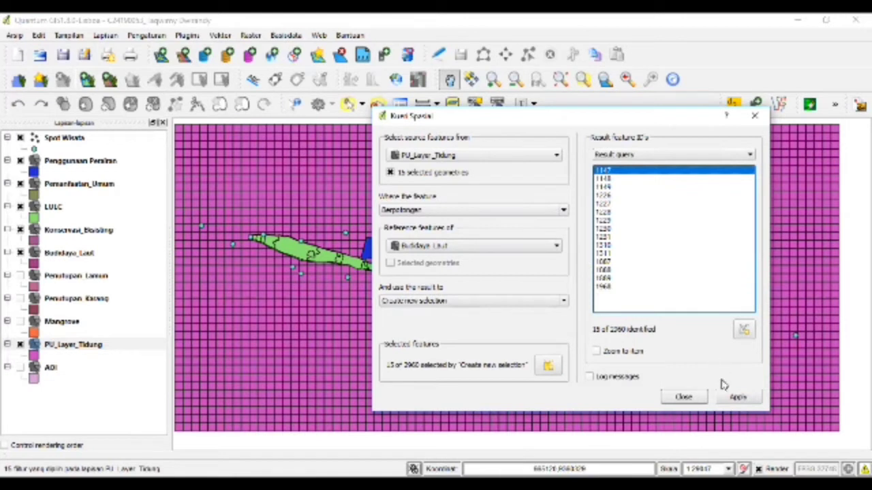
# - Rerun the spatial query and toggle editing on the PU_Layer_Tidung layer
pyautogui.click(735, 397)
pyautogui.rightClick(120, 345)
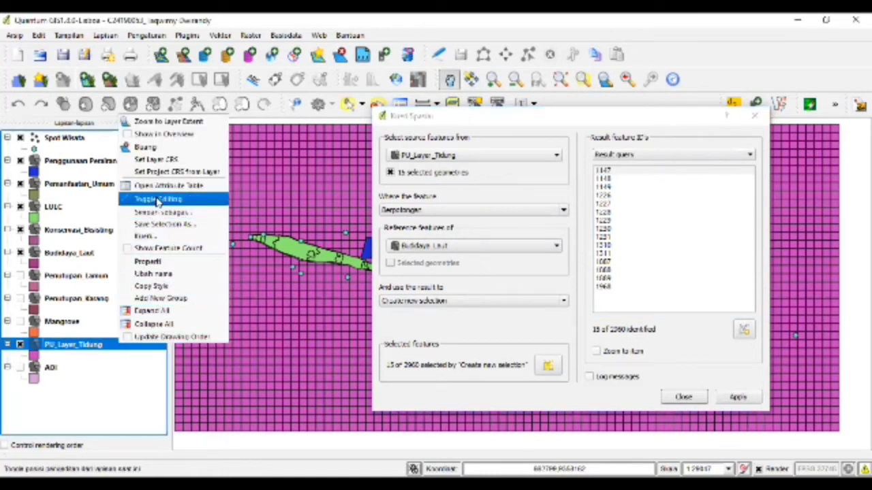
pyautogui.click(196, 196)
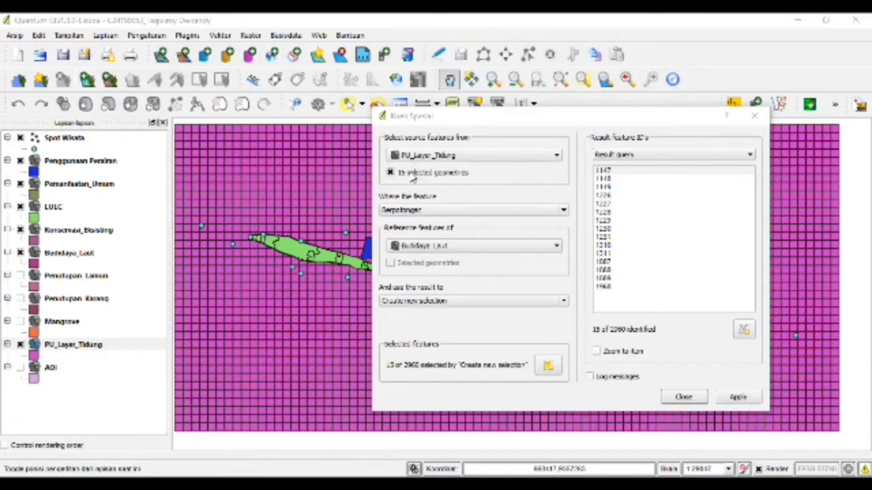
# - Query all grid cells intersecting Spot Wisata, selecting 35 of 2960 cells
pyautogui.click(433, 171)
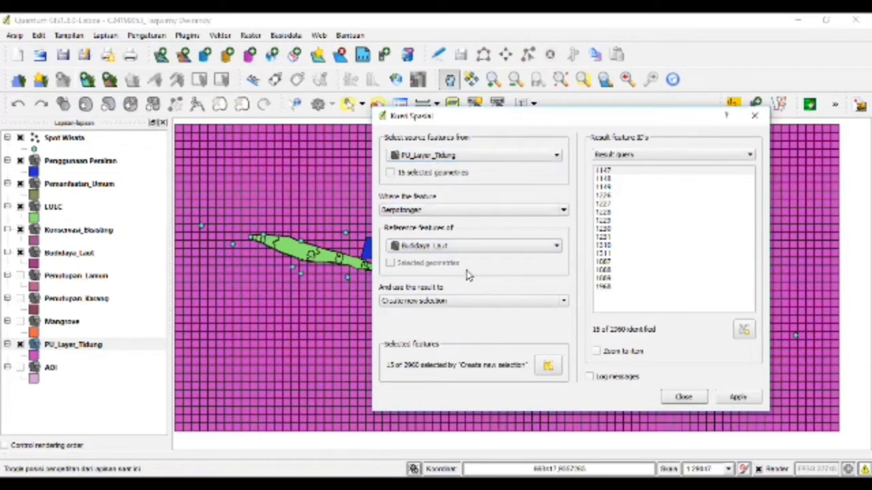
pyautogui.click(476, 248)
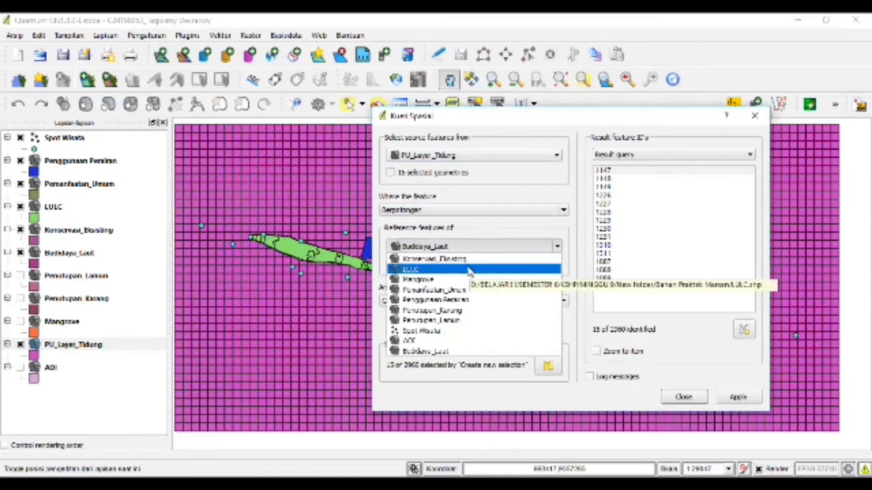
pyautogui.click(436, 331)
pyautogui.click(467, 368)
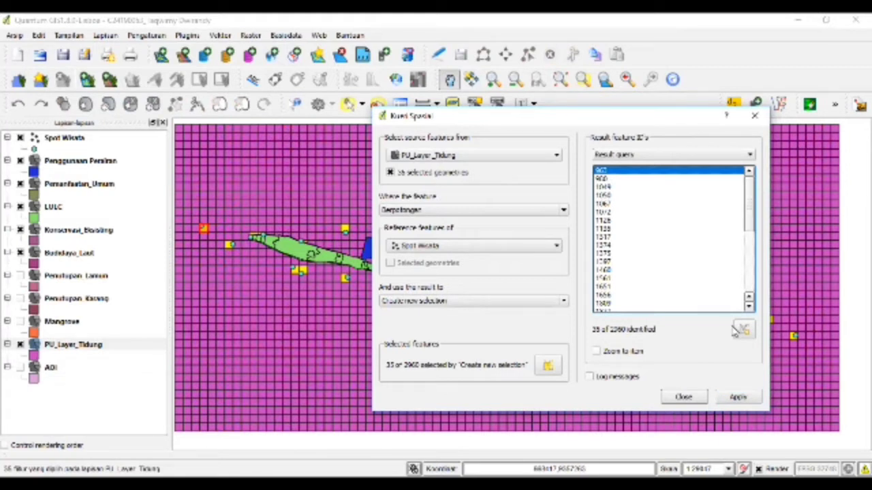
pyautogui.click(731, 401)
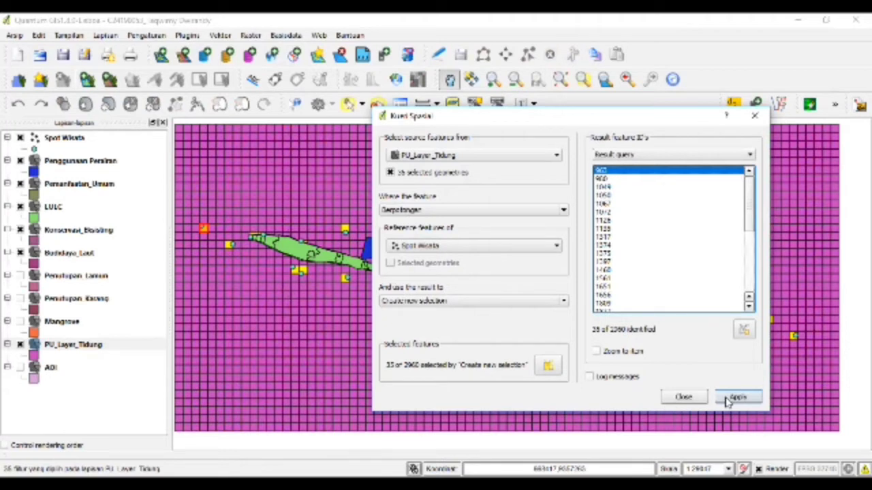
pyautogui.rightClick(111, 342)
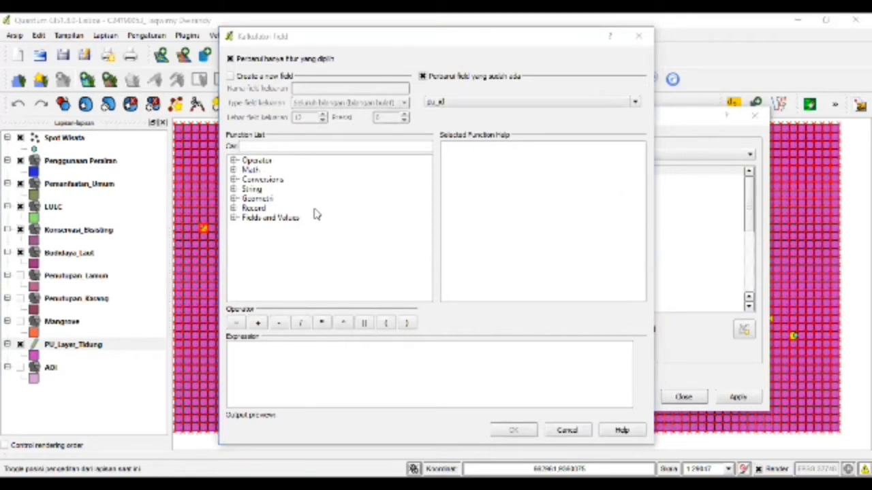
# - Set pu_status to 1 for the selected cells in the Field Calculator
pyautogui.hotkey('alt', 'Down')
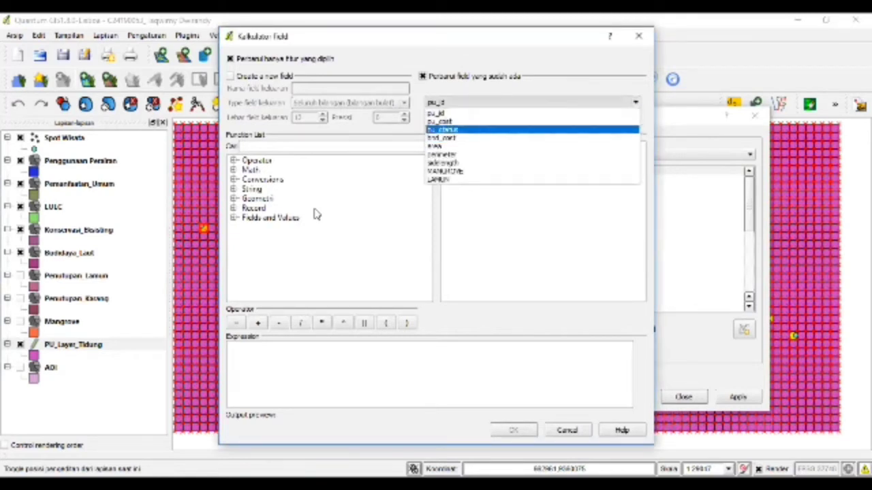
pyautogui.press('Return')
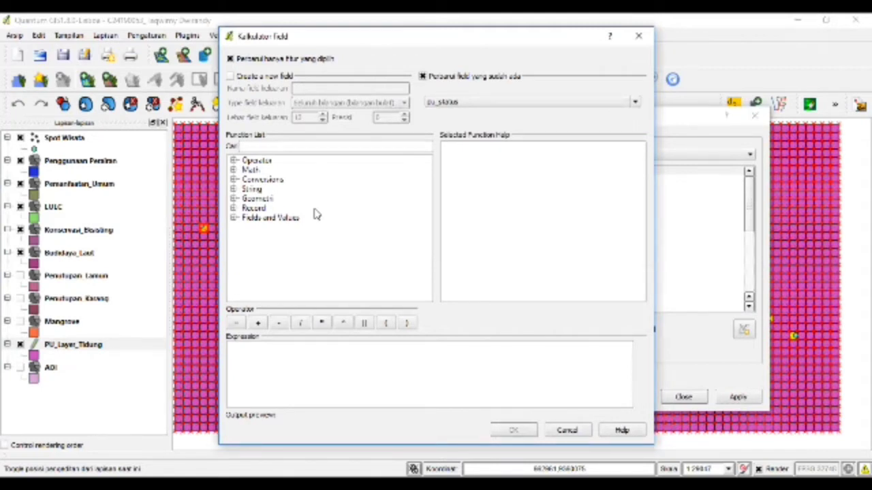
pyautogui.press('Tab')
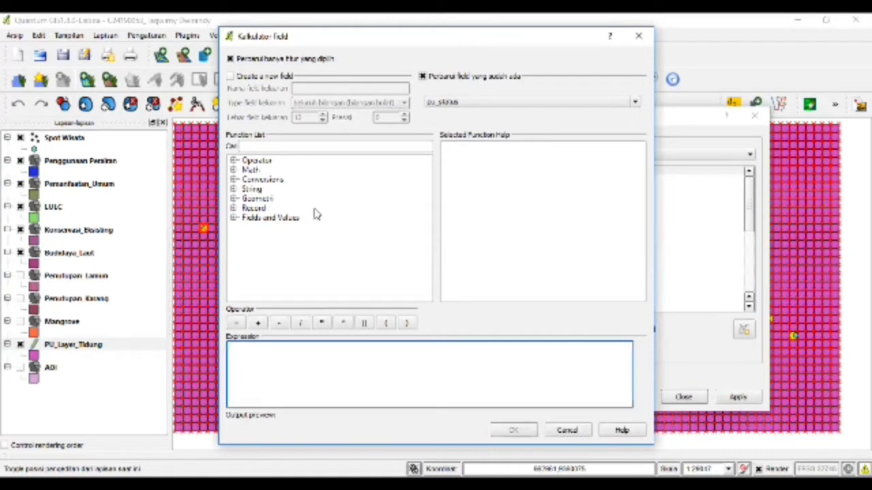
pyautogui.write('2')
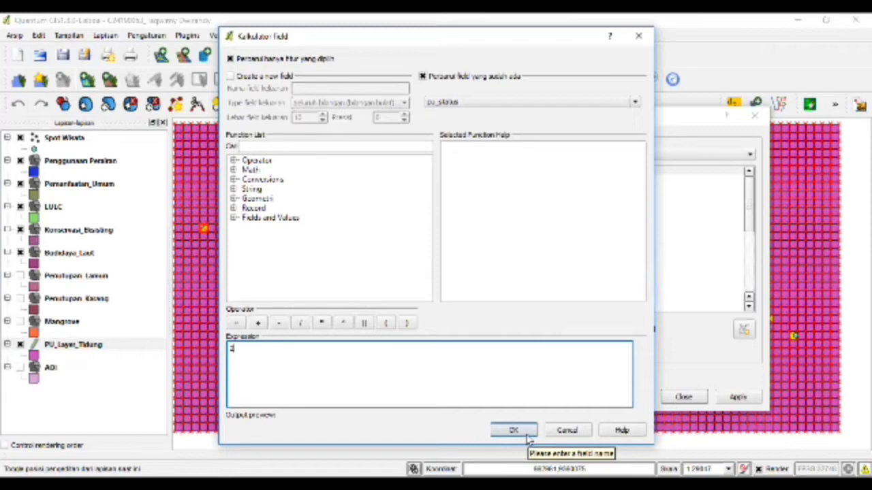
pyautogui.press('BackSpace')
pyautogui.write('1')
pyautogui.click(529, 434)
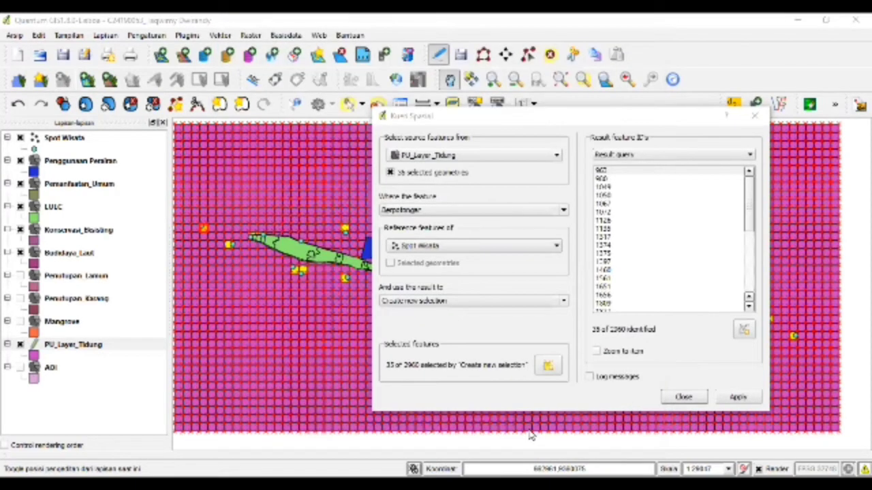
# - Load PU_Layer_Tidung.shp onto the map; open and close Qmarxan's Create Planning Grid without creating
pyautogui.click(555, 277)
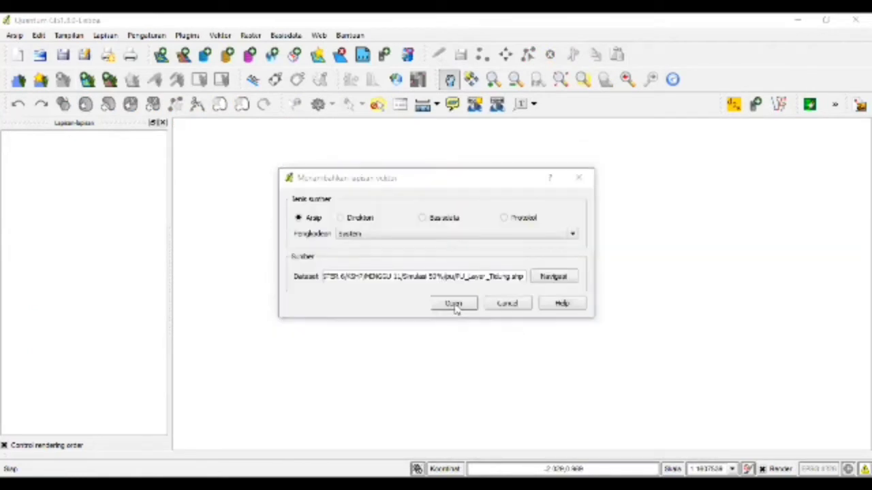
pyautogui.click(454, 304)
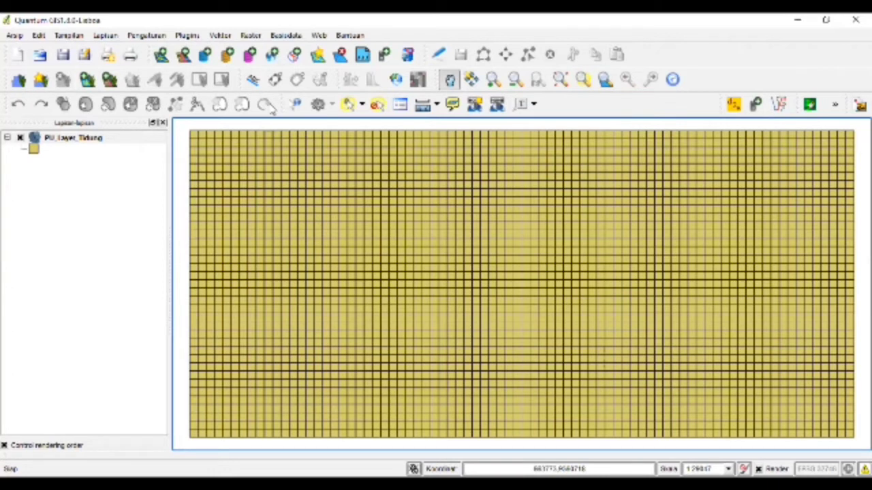
pyautogui.click(187, 35)
pyautogui.moveTo(211, 89)
pyautogui.press('Right')
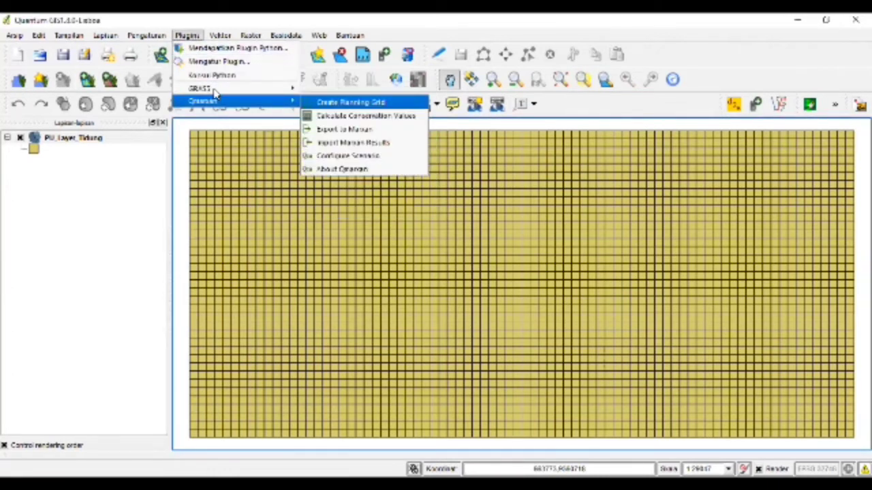
pyautogui.press('Return')
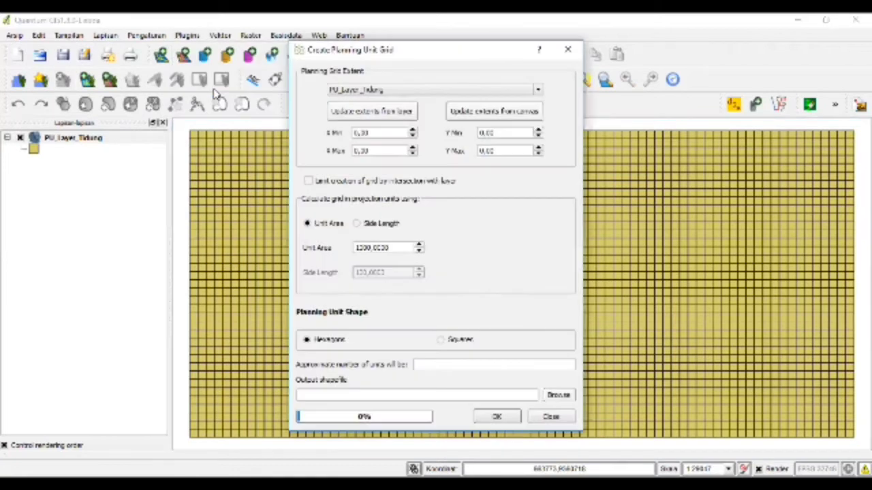
pyautogui.click(567, 53)
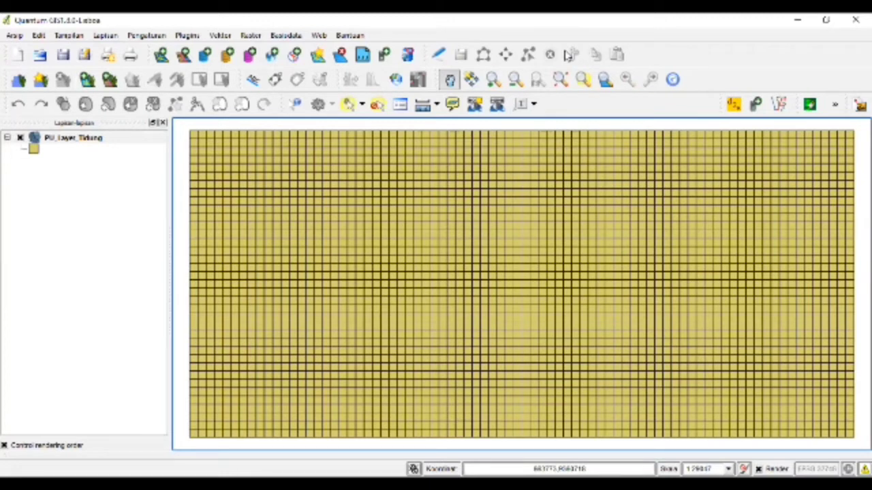
pyautogui.click(187, 36)
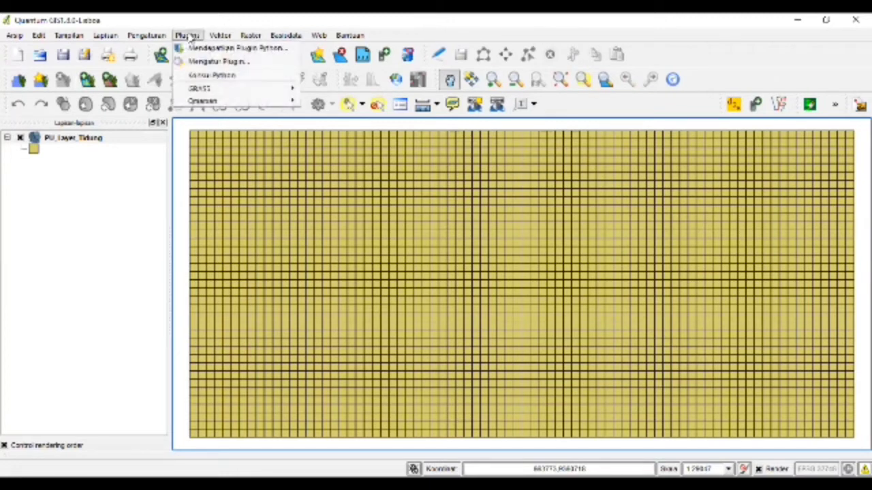
# - Open QMarxan's Export to Marxan for PU_Layer_Tidung with pu_id, and browse for an output folder
pyautogui.moveTo(227, 96)
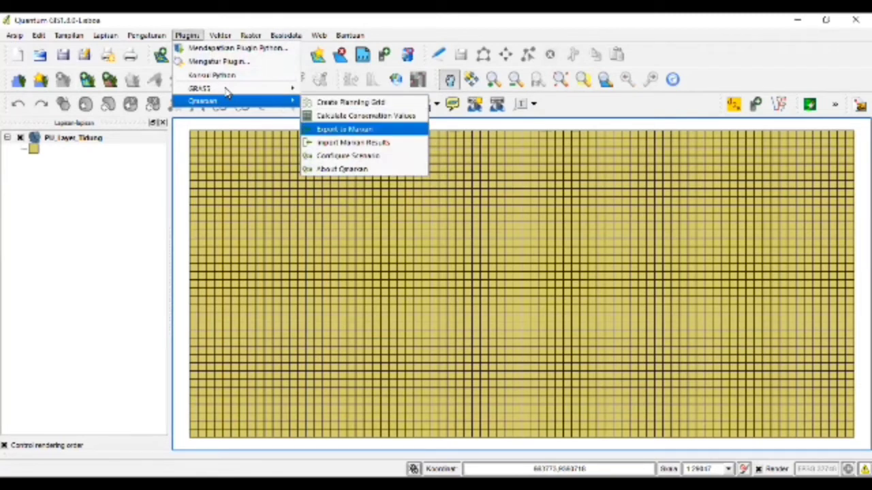
pyautogui.press('Return')
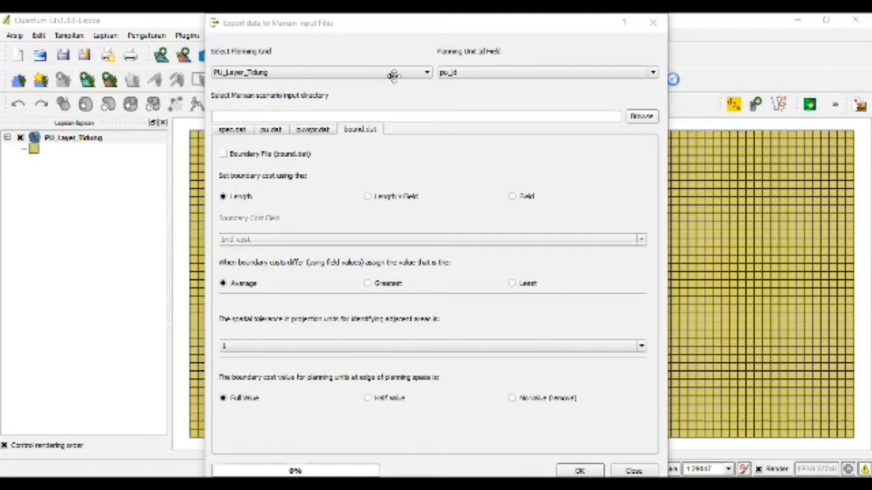
pyautogui.click(639, 117)
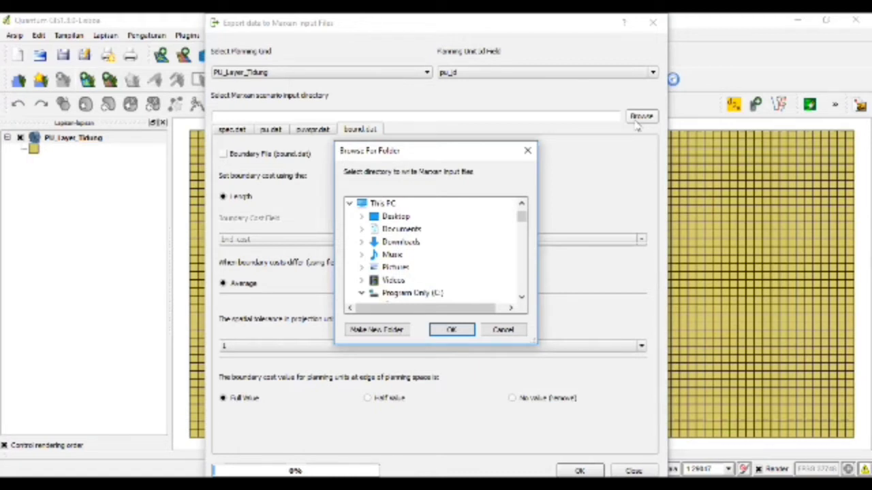
# - Navigate the D: drive through KSHP and MINGGU 9, and choose Simulasi 50%\Input as the input directory
pyautogui.scroll(-1, 451, 254)
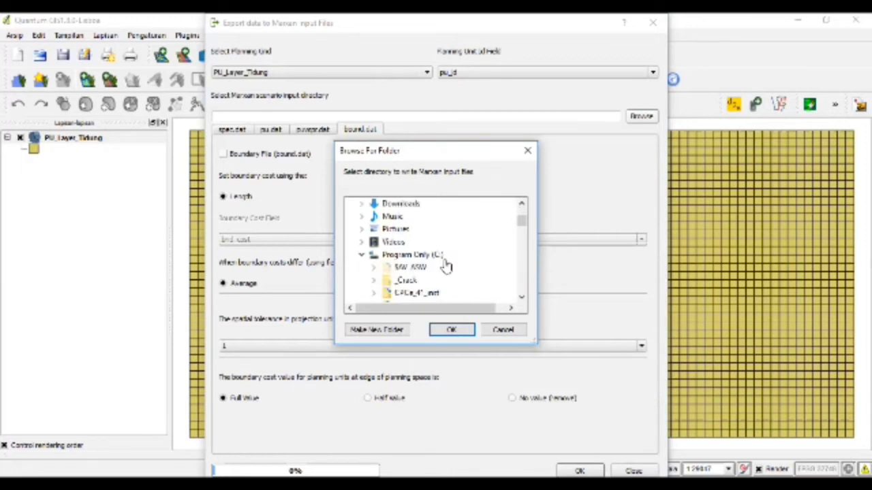
pyautogui.scroll(-3, 446, 266)
pyautogui.click(417, 268)
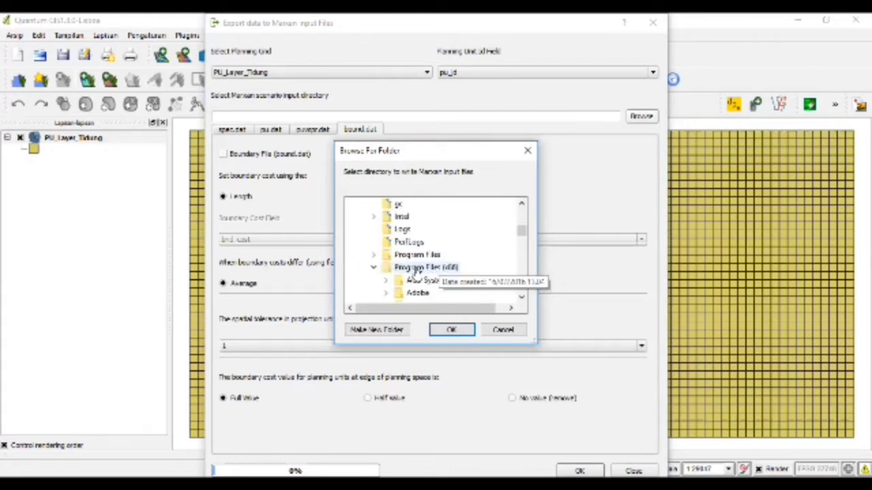
pyautogui.scroll(-5, 417, 272)
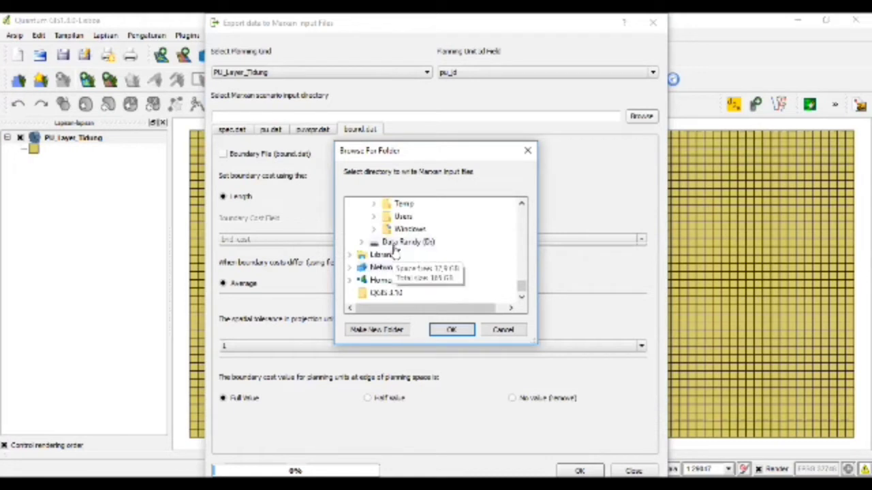
pyautogui.click(398, 244)
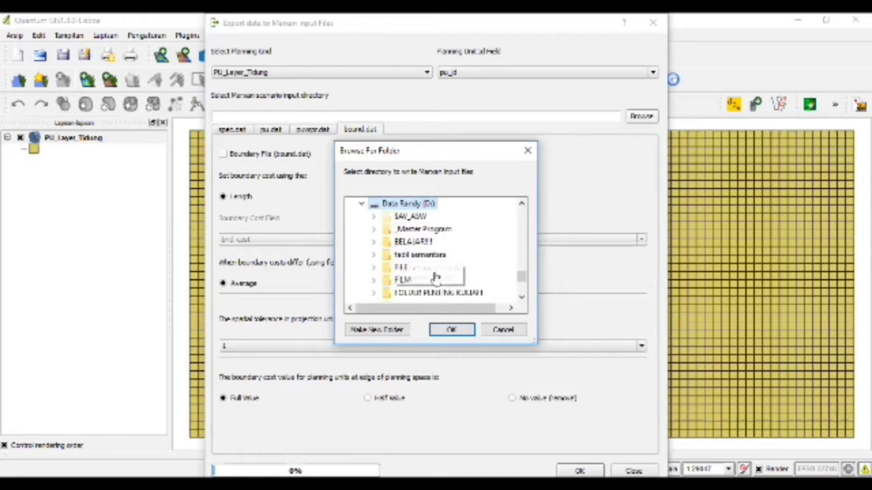
pyautogui.scroll(-5, 436, 259)
pyautogui.click(428, 241)
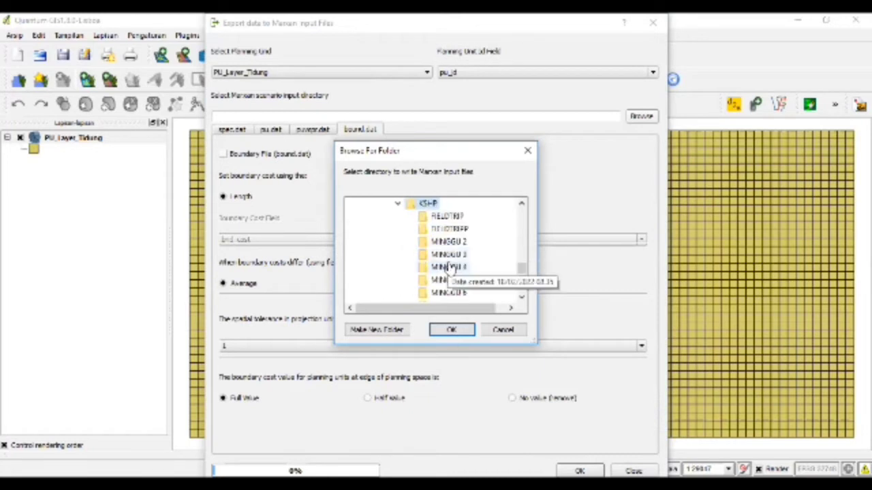
pyautogui.scroll(-1, 460, 299)
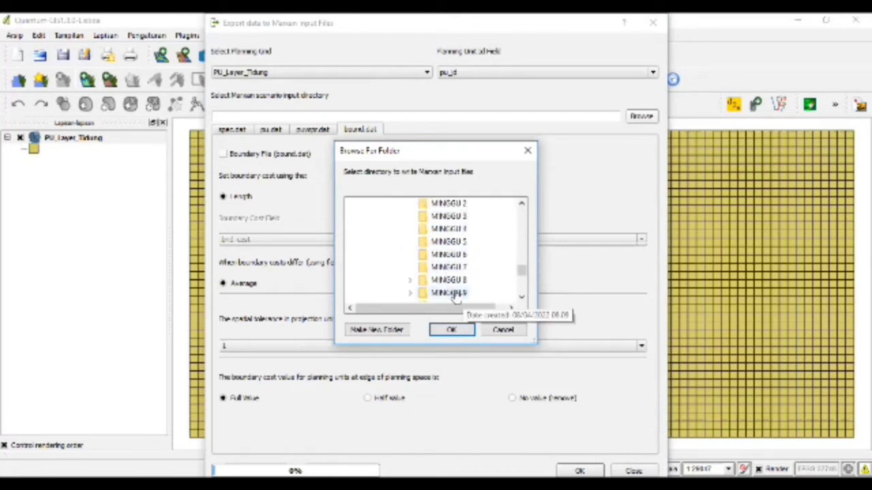
pyautogui.click(450, 293)
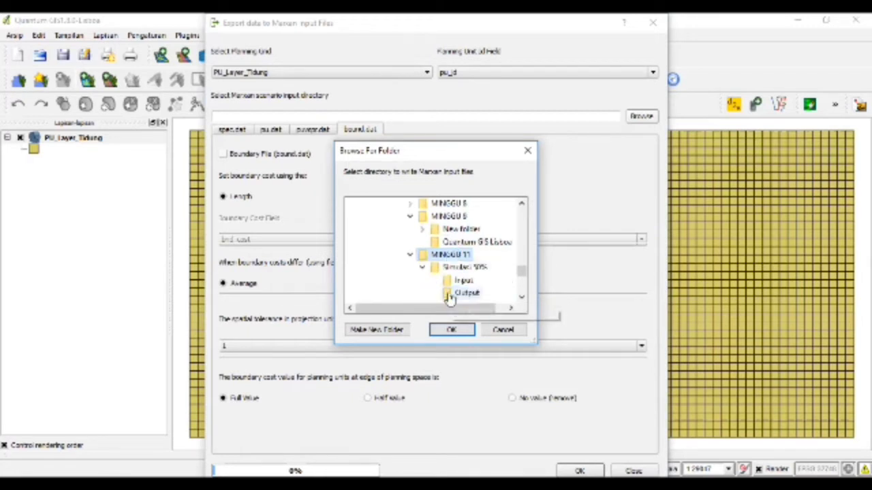
pyautogui.scroll(-1, 450, 299)
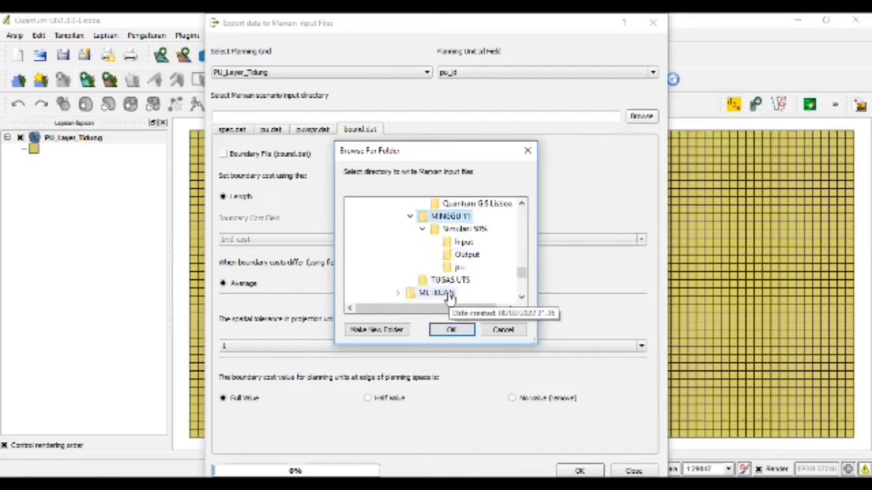
pyautogui.click(464, 244)
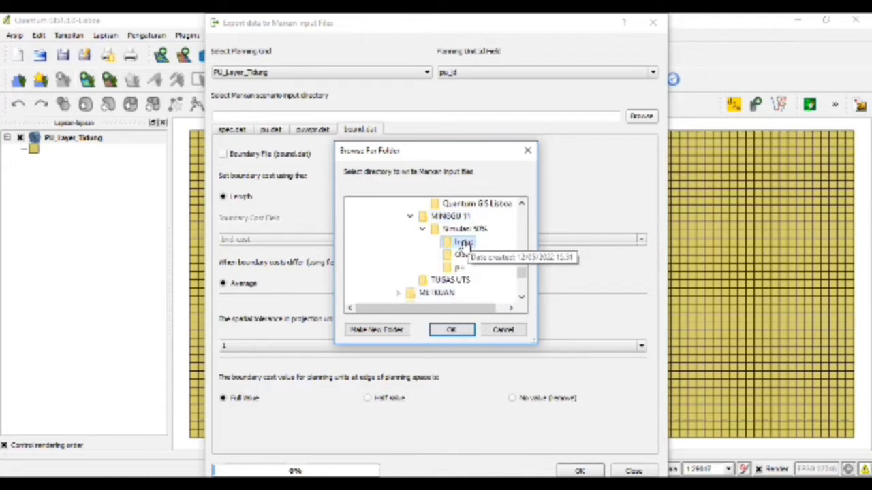
pyautogui.click(452, 330)
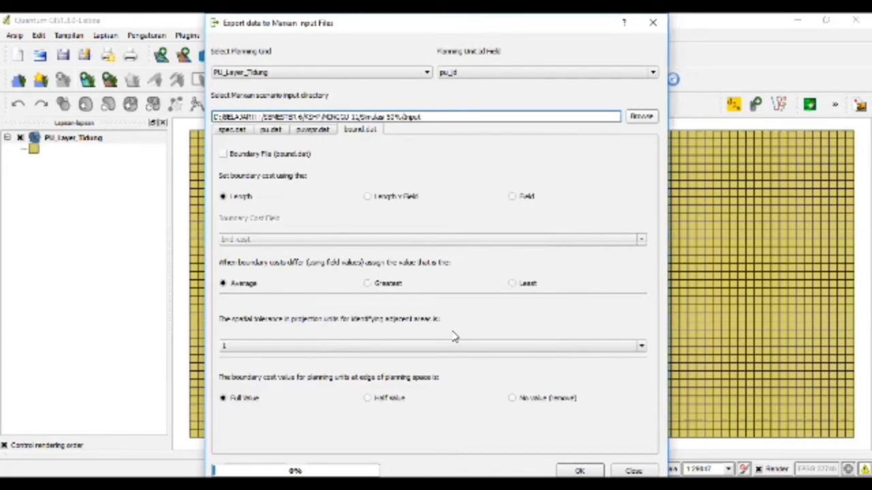
# - Enable creation of the bound.dat, puvsp.dat, pu.dat and spec.dat files
pyautogui.click(276, 156)
pyautogui.click(311, 129)
pyautogui.click(279, 151)
pyautogui.click(274, 129)
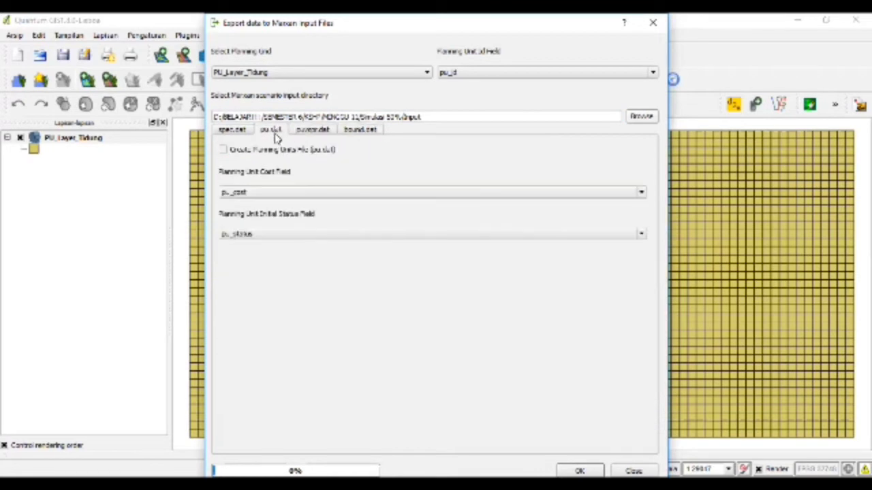
pyautogui.click(255, 148)
pyautogui.click(233, 130)
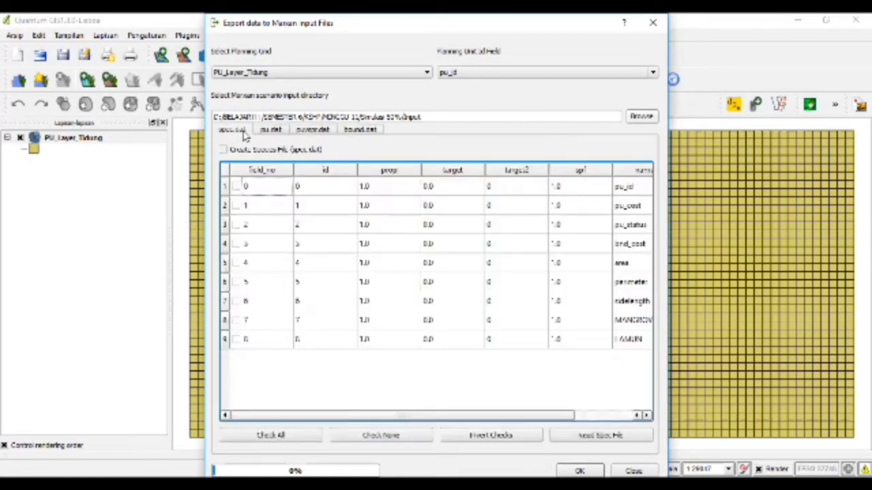
pyautogui.click(224, 150)
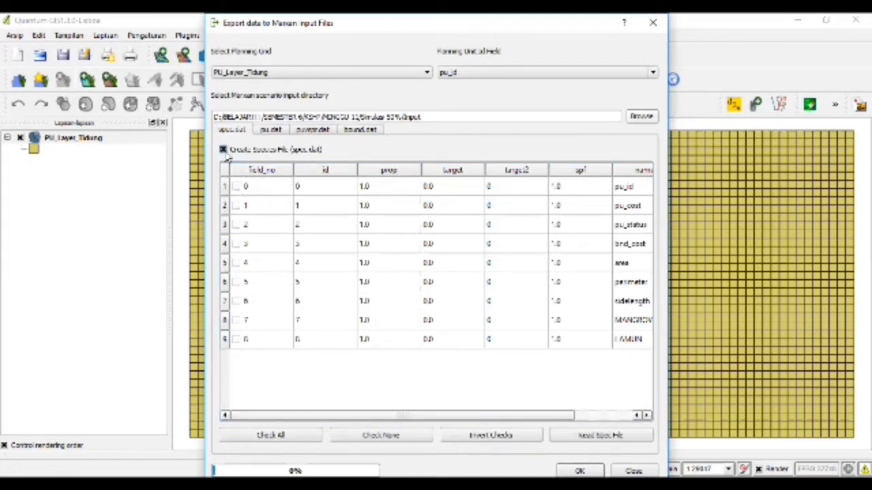
# - Mark rows 8 and 9 as conservation features and run the Marxan input export
pyautogui.click(236, 320)
pyautogui.click(236, 339)
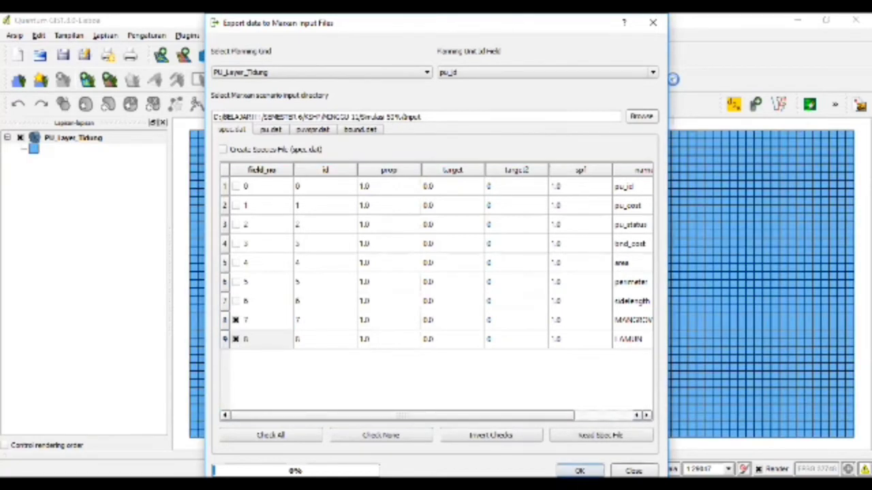
pyautogui.click(578, 471)
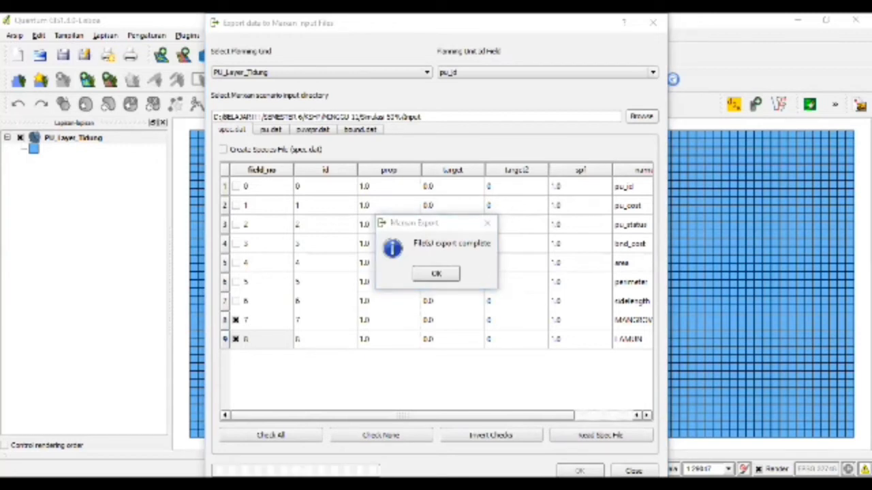
pyautogui.click(436, 273)
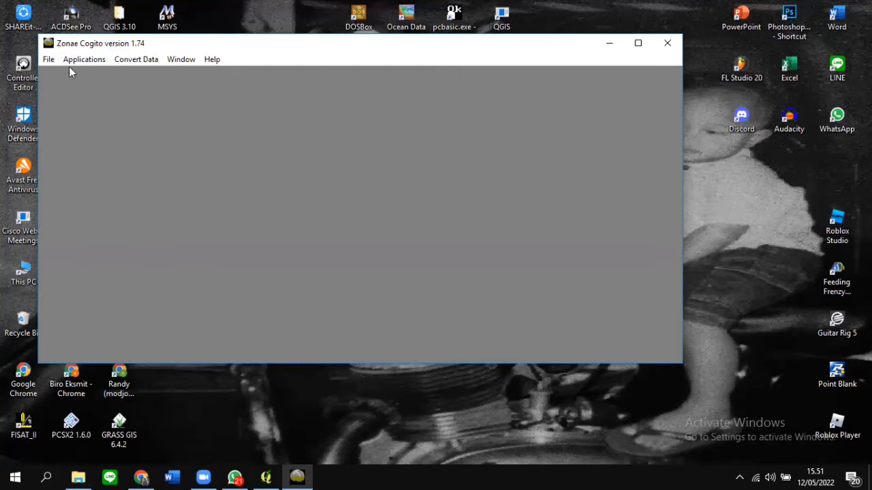
# - Create a new Zonae Cogito project 'Simulasi Zona Inti' linked to the Marxan input.dat file
pyautogui.click(48, 59)
pyautogui.click(47, 75)
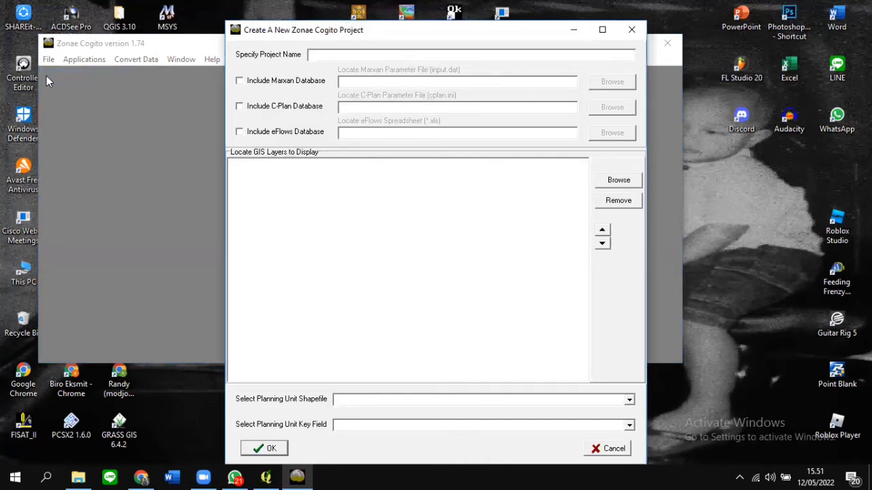
pyautogui.write('Simulasi Zona Inti')
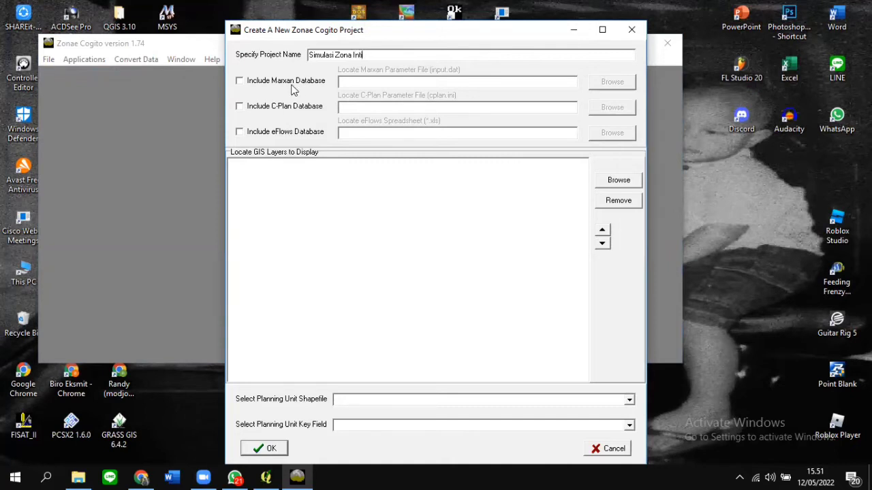
pyautogui.click(239, 80)
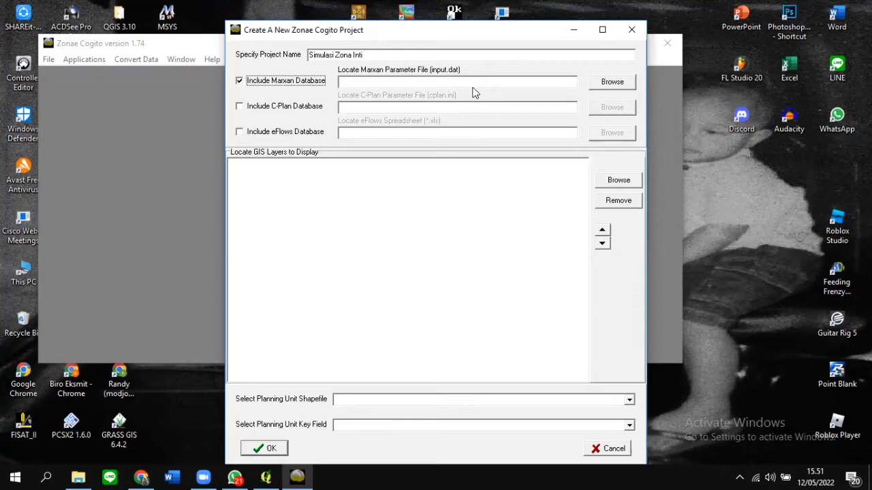
pyautogui.click(606, 82)
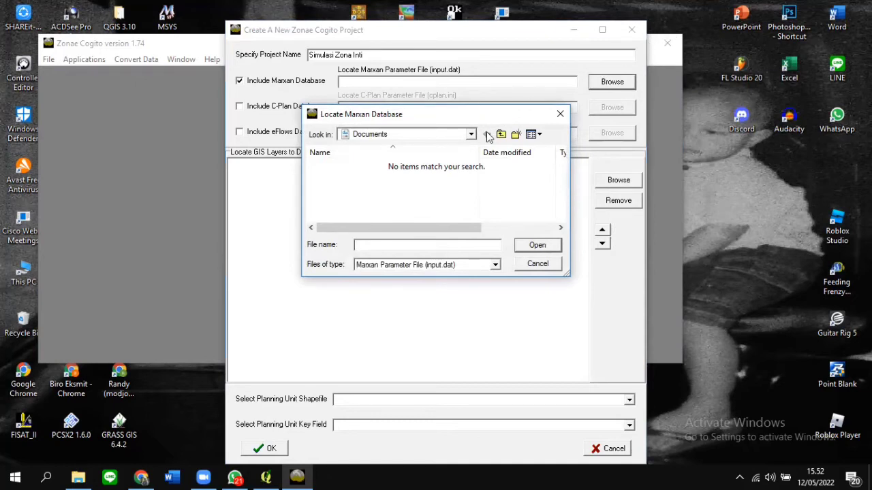
pyautogui.click(519, 249)
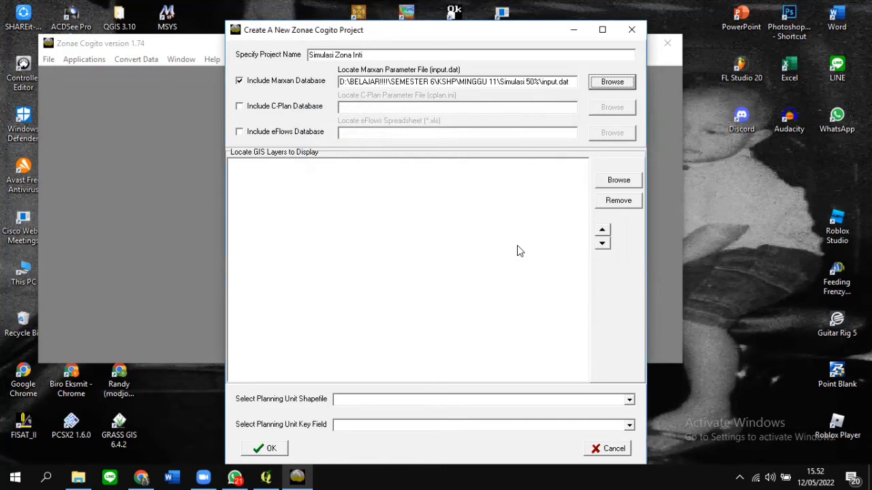
# - Add pu\PU_Layer_Tidung.shp as the planning-unit layer keyed on PU_ID and create the project
pyautogui.click(614, 182)
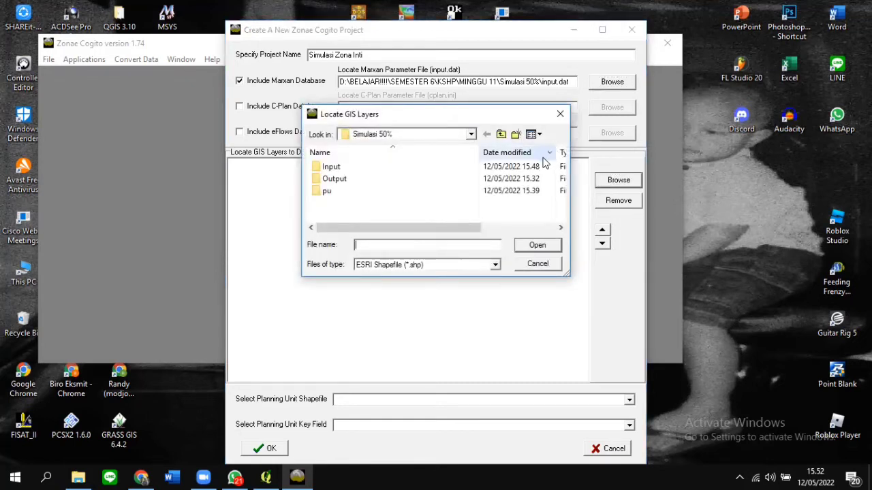
pyautogui.doubleClick(328, 191)
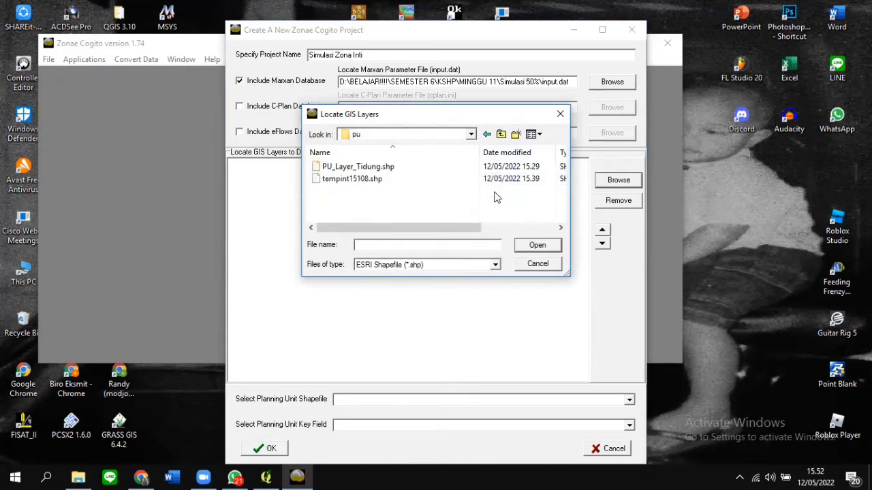
pyautogui.click(458, 166)
pyautogui.click(538, 247)
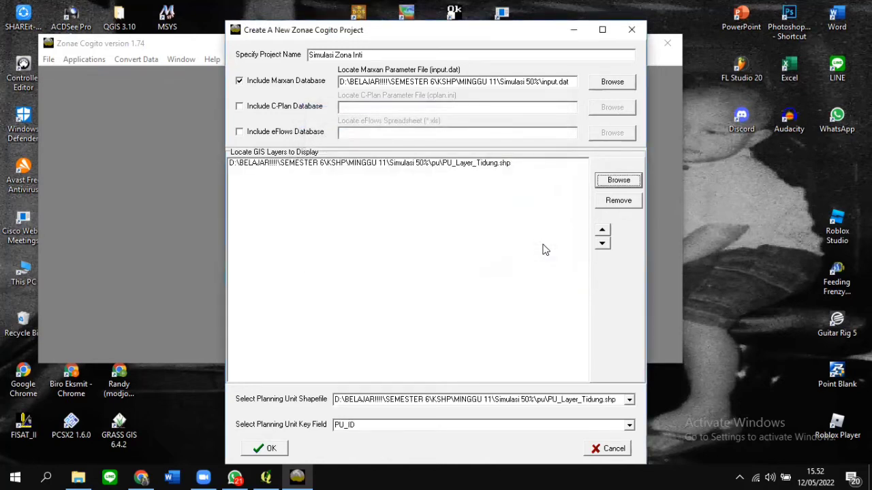
pyautogui.click(271, 448)
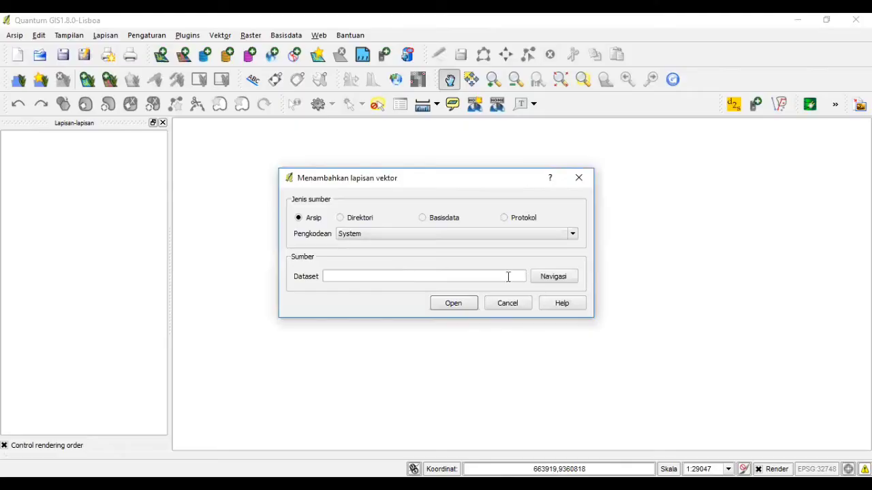
# - Load PU_LAYER_TIDUUNG.shp from the pu folder as a vector layer on the map
pyautogui.click(548, 278)
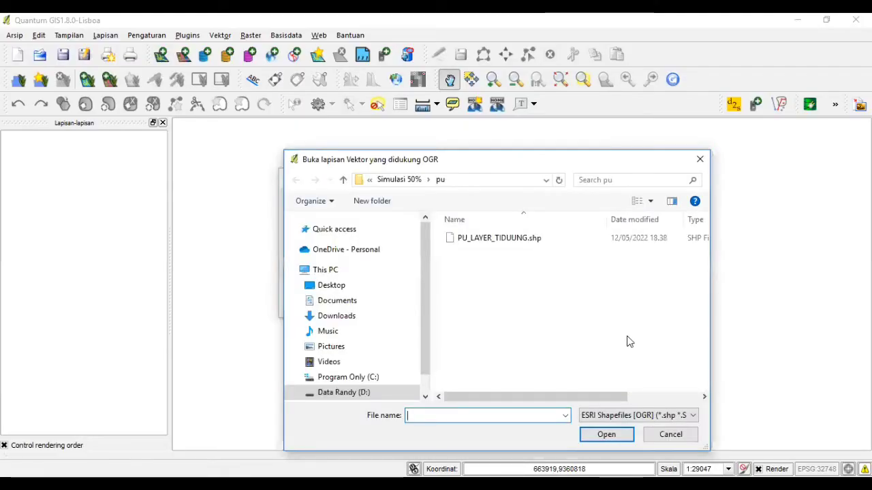
pyautogui.click(615, 242)
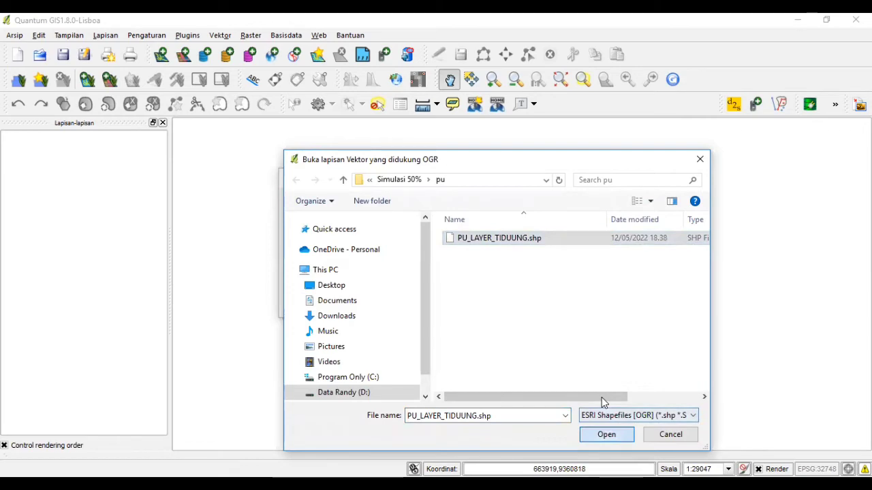
pyautogui.click(606, 435)
pyautogui.click(471, 305)
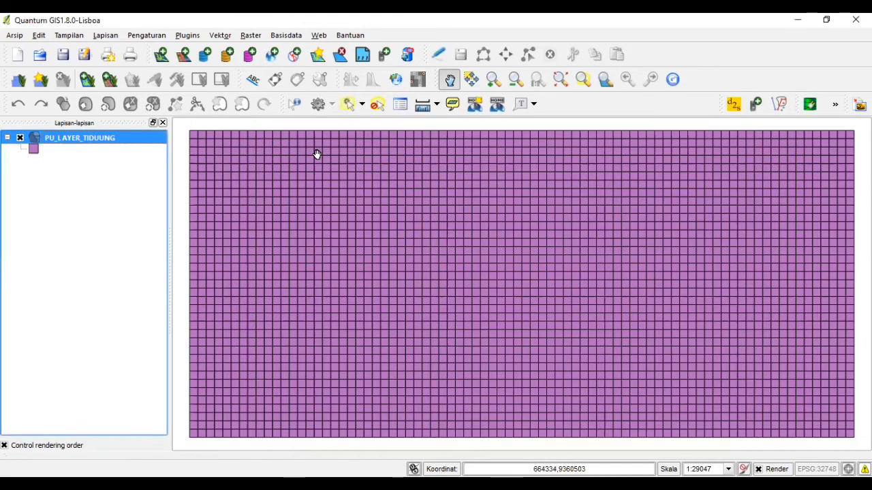
pyautogui.click(185, 40)
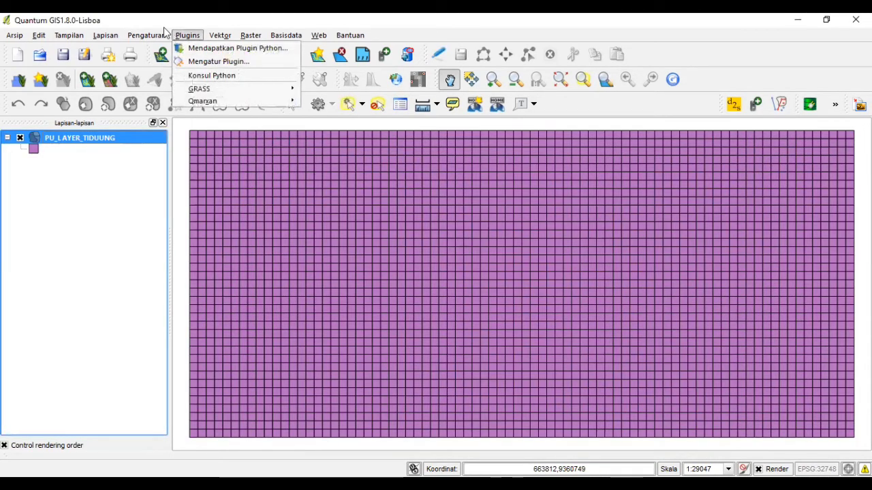
# - Import Marxan's output_best.txt into a new 'Best' field on the PU_LAYER_TIDUUNG grid
pyautogui.moveTo(205, 90)
pyautogui.moveTo(225, 101)
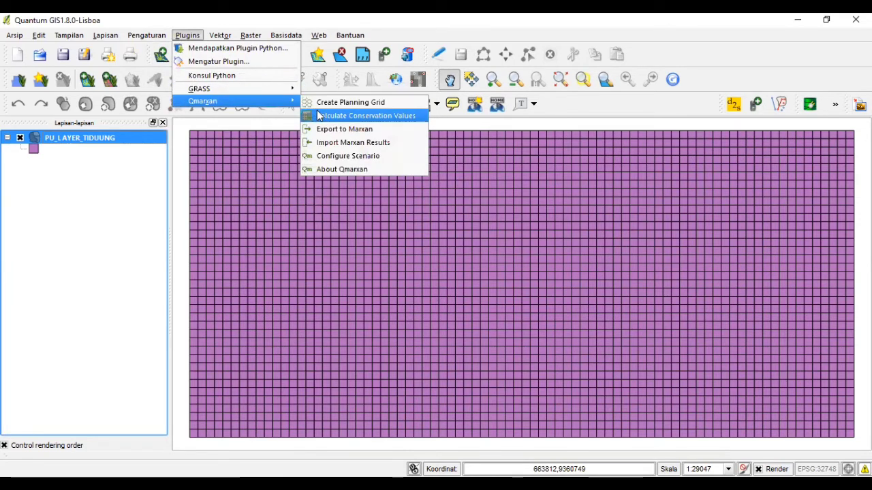
pyautogui.click(330, 143)
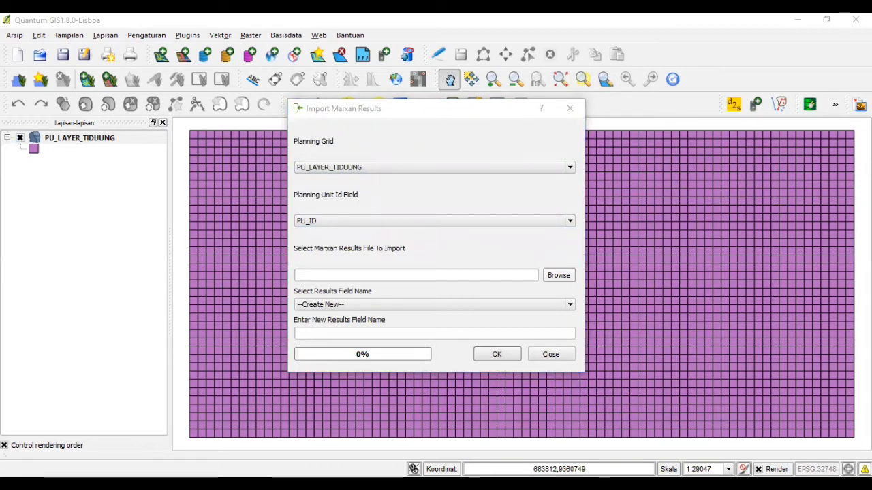
pyautogui.click(490, 356)
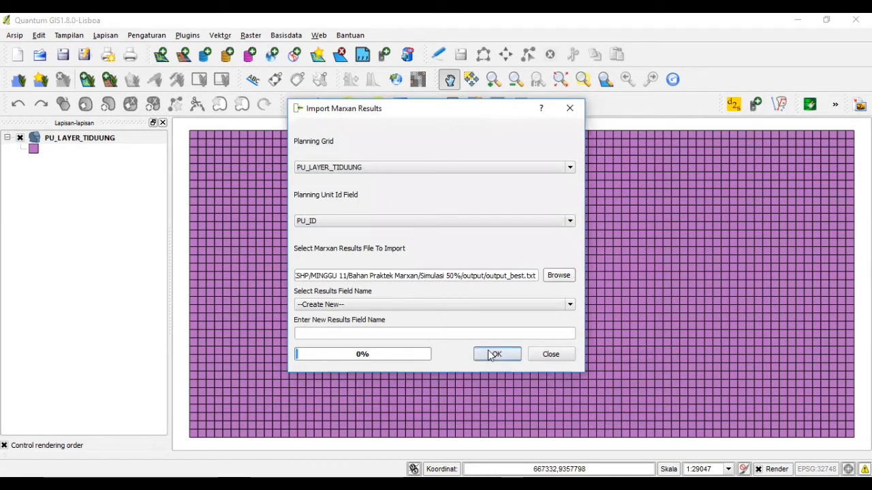
pyautogui.click(490, 355)
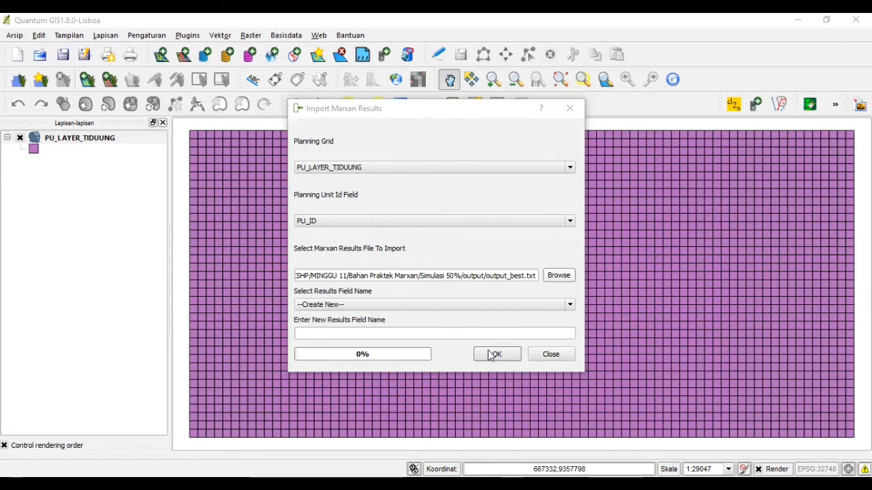
pyautogui.press('Return')
pyautogui.write('Best')
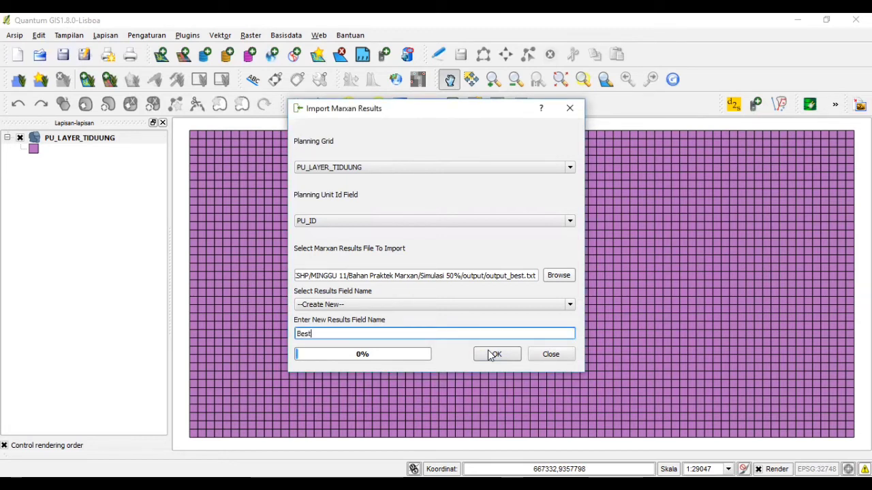
pyautogui.click(495, 354)
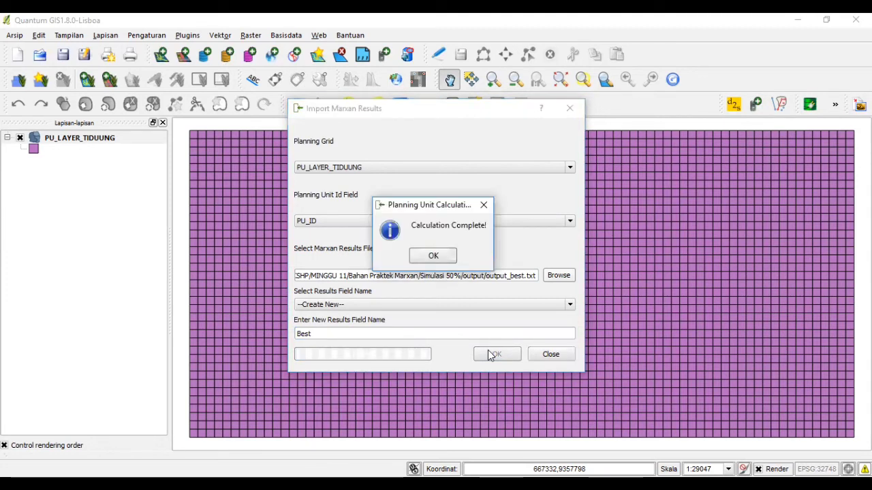
pyautogui.click(434, 256)
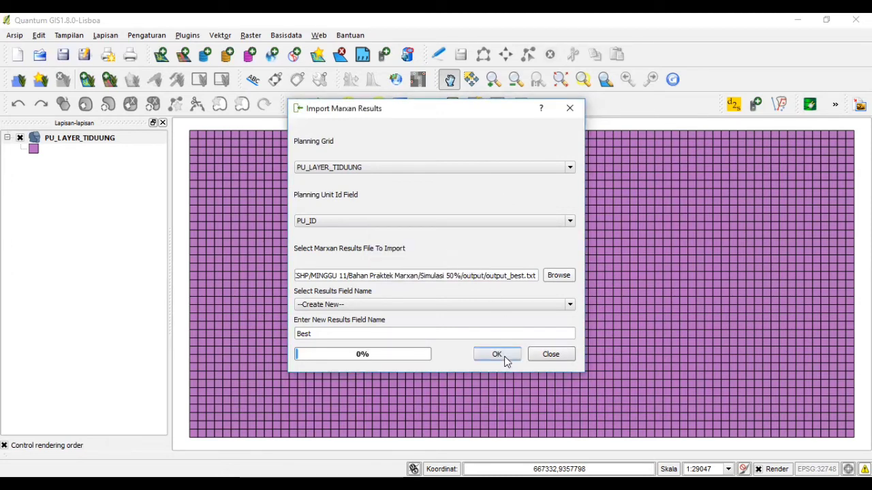
pyautogui.click(505, 361)
pyautogui.click(142, 141)
# - Style PU_LAYER_TIDUUNG with graduated Blues classes based on the Best field
pyautogui.rightClick(131, 141)
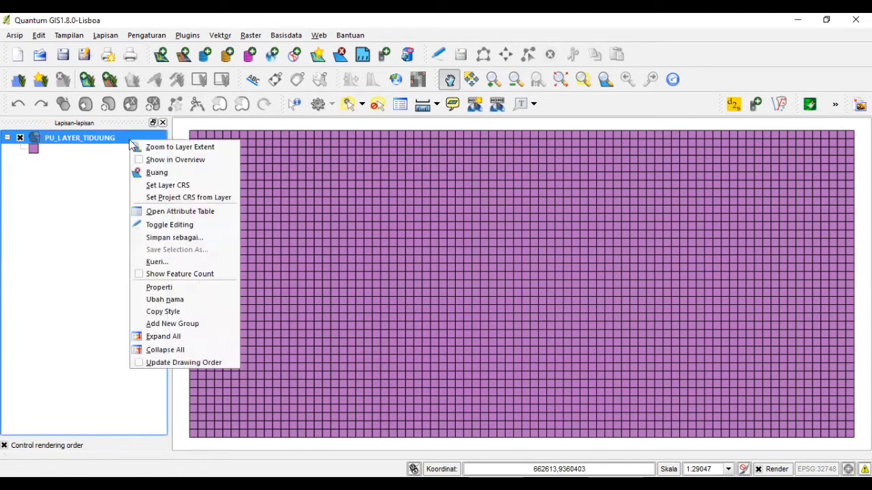
pyautogui.click(235, 287)
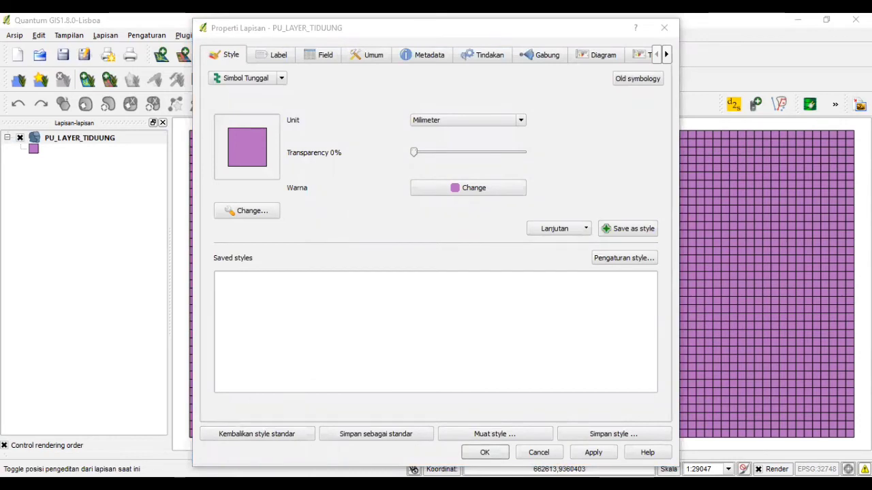
pyautogui.click(237, 79)
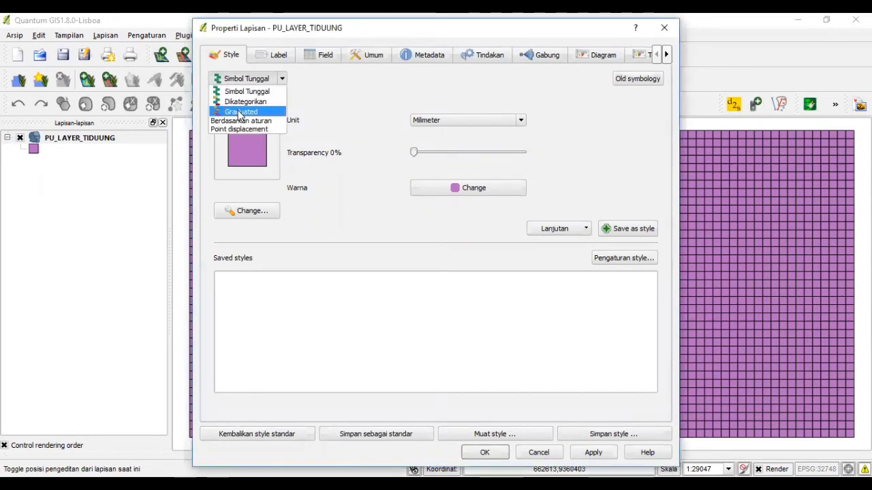
pyautogui.click(240, 111)
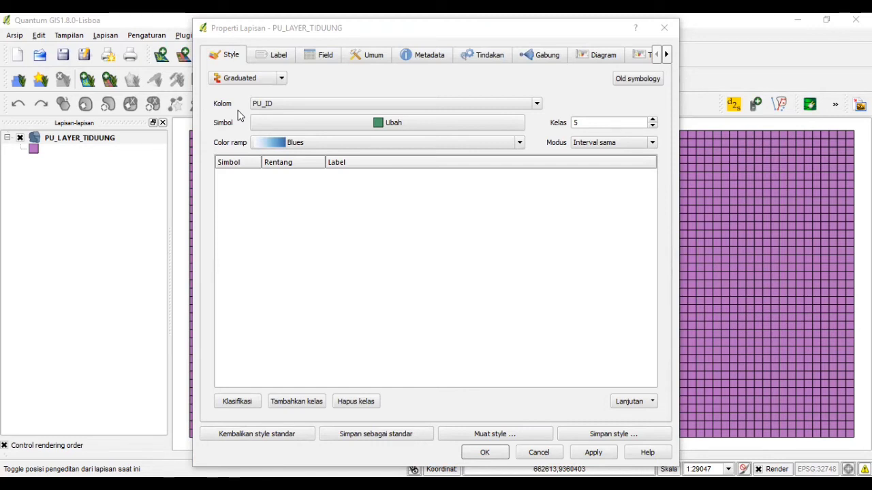
pyautogui.click(275, 103)
pyautogui.scroll(-8, 288, 158)
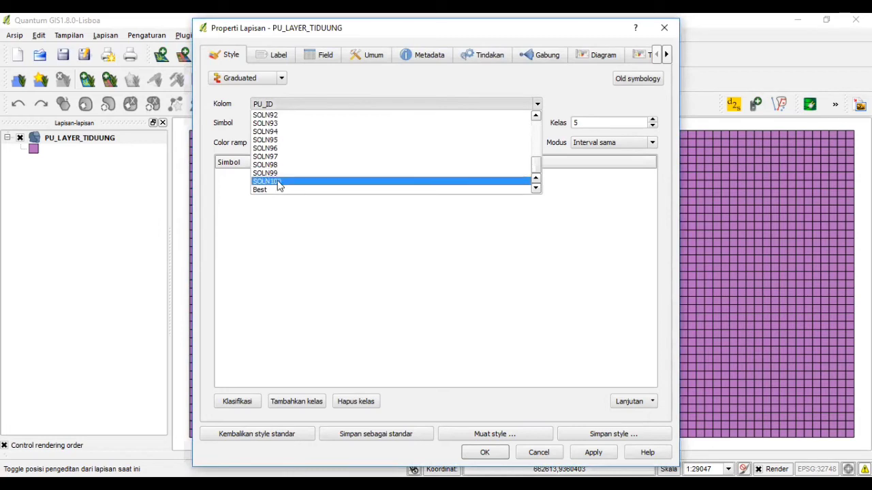
pyautogui.click(275, 190)
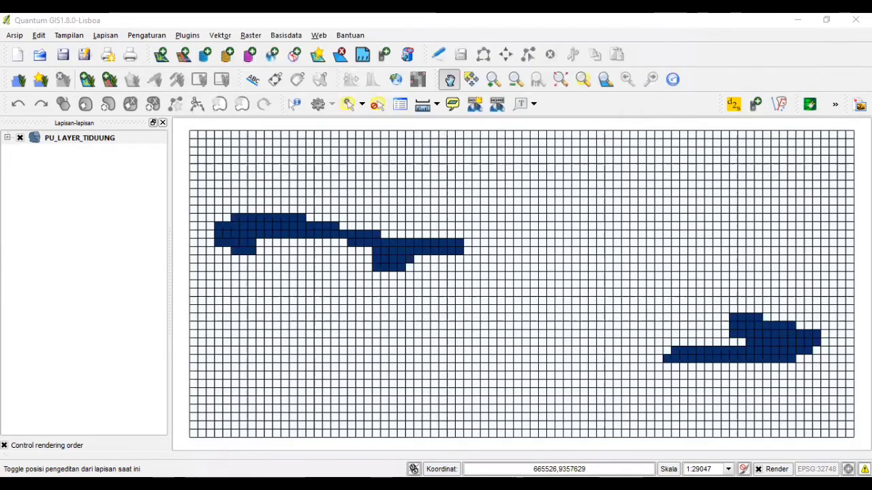
pyautogui.click(17, 35)
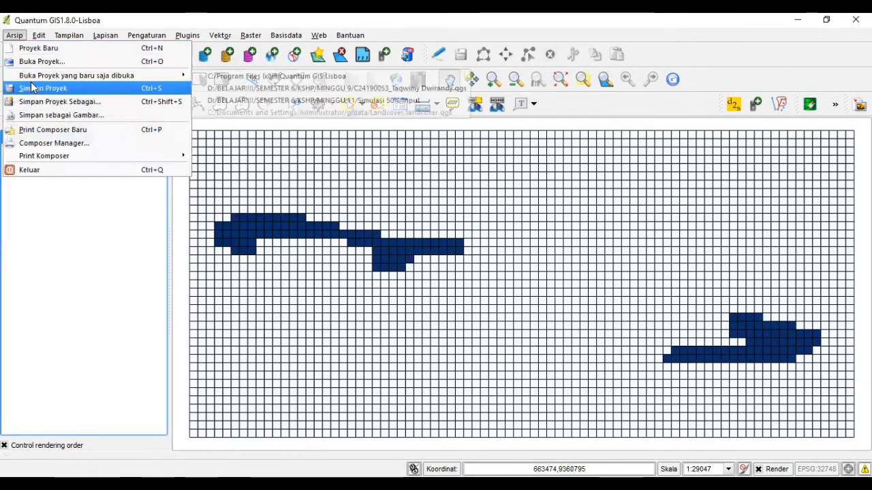
# - Save the project as 'Simulasi Marxan' in the Simulasi 50% folder
pyautogui.click(96, 106)
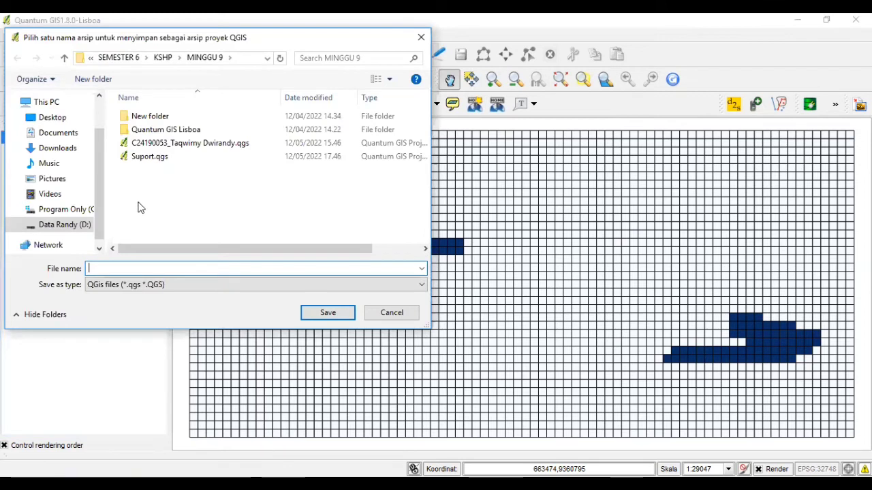
pyautogui.click(134, 58)
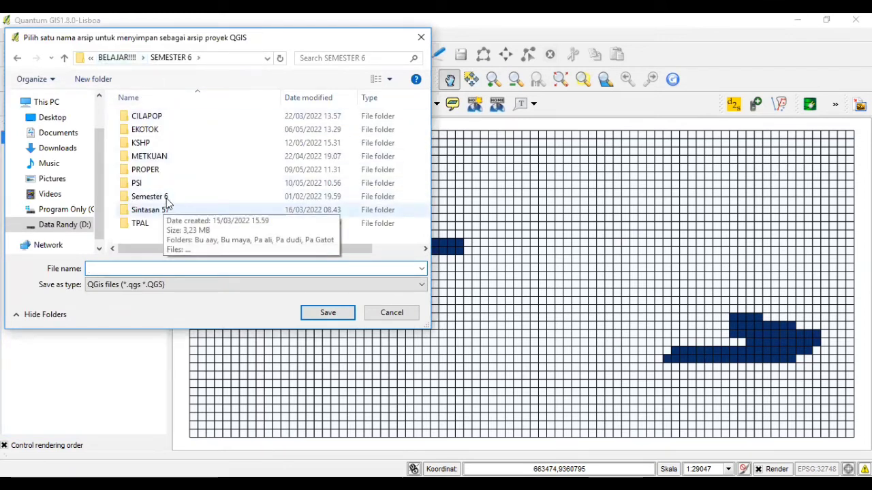
pyautogui.doubleClick(204, 197)
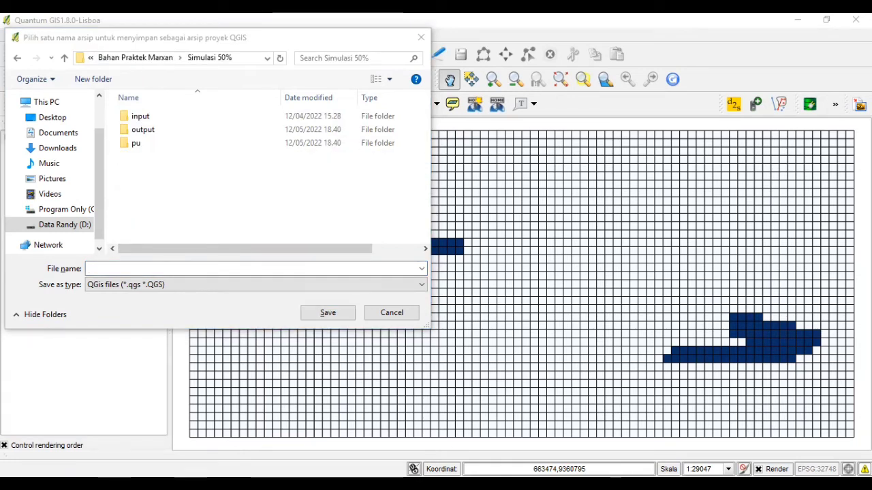
pyautogui.click(160, 266)
pyautogui.write('Simulai')
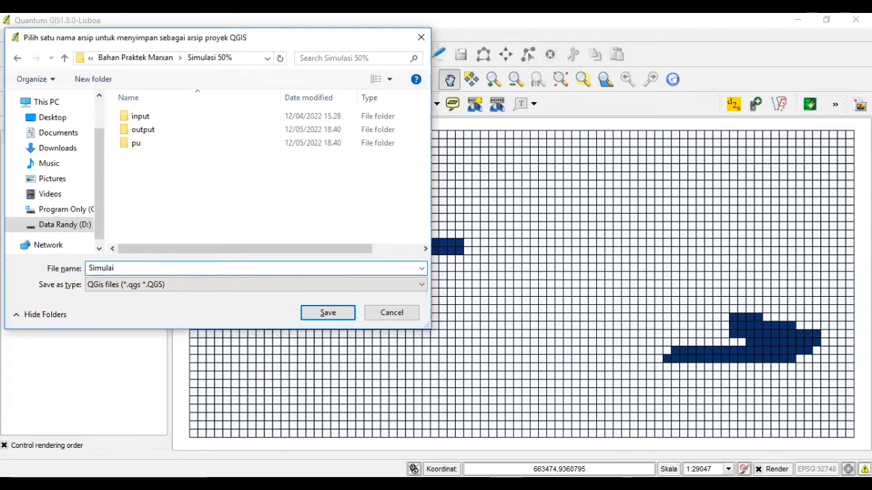
pyautogui.press('BackSpace')
pyautogui.write('si Marxan')
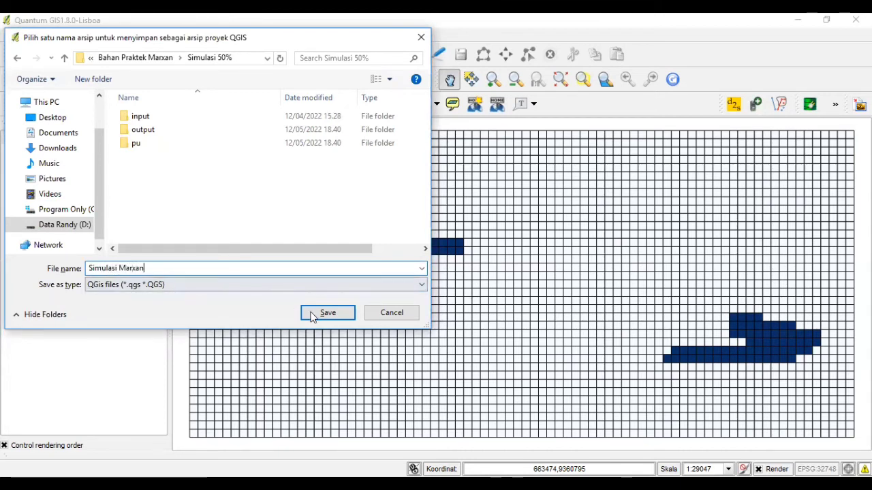
pyautogui.click(327, 313)
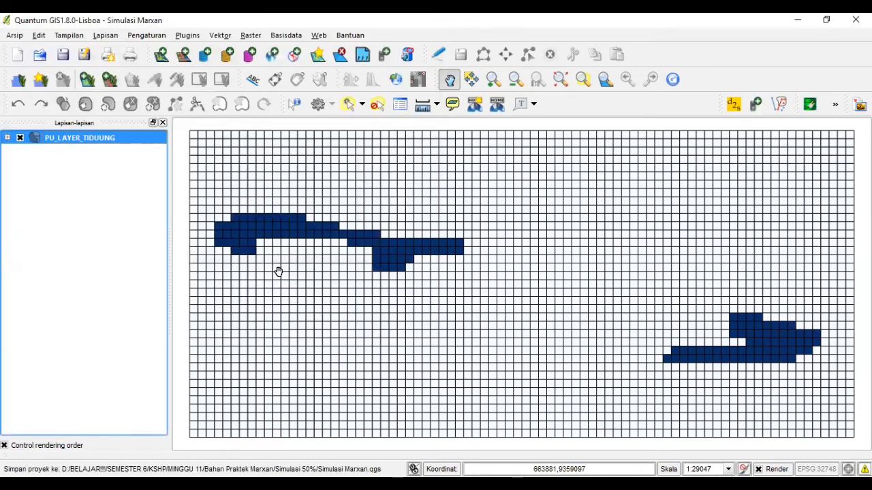
pyautogui.hotkey('ctrl', 'shift', 'v')
# - Add the Daratan.shp land layer from Bahan Praktek Marxan and save the project
pyautogui.click(411, 179)
pyautogui.click(403, 180)
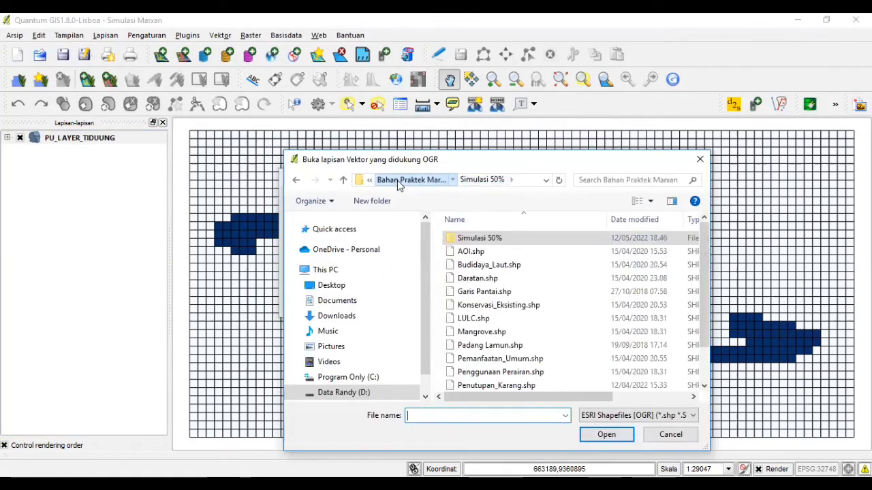
pyautogui.click(479, 278)
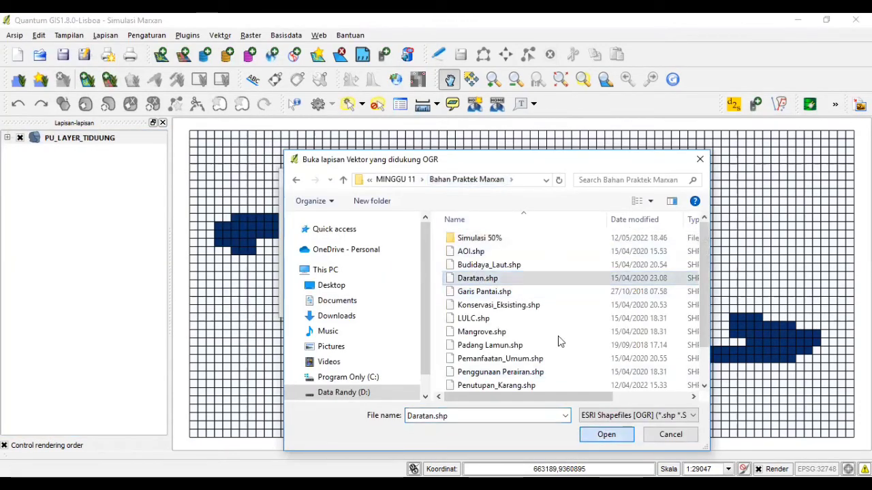
pyautogui.press('Return')
pyautogui.click(472, 307)
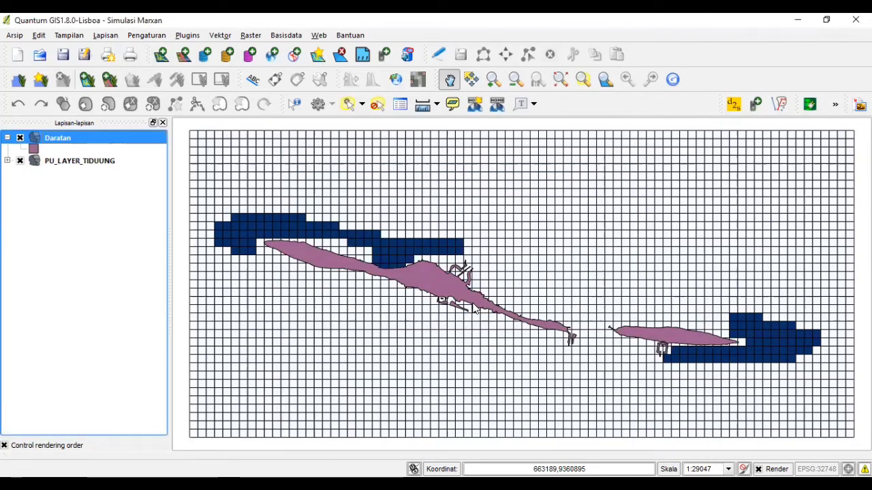
pyautogui.hotkey('alt', 'Tab')
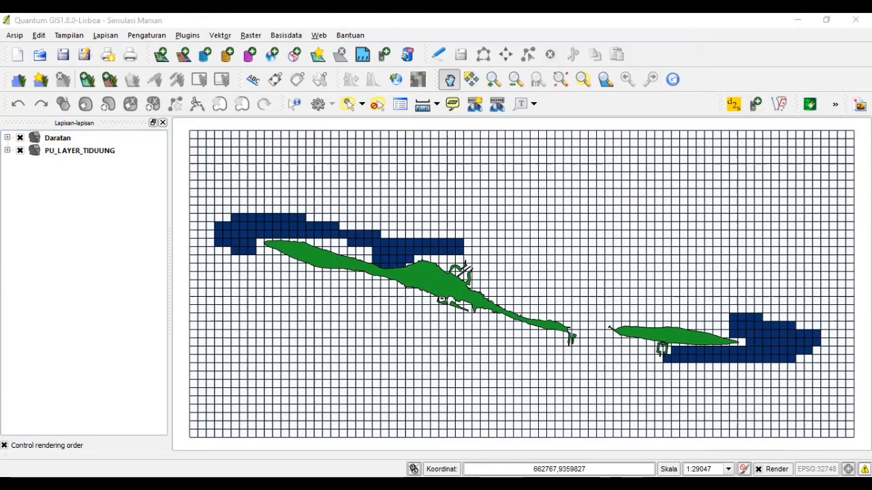
pyautogui.click(62, 55)
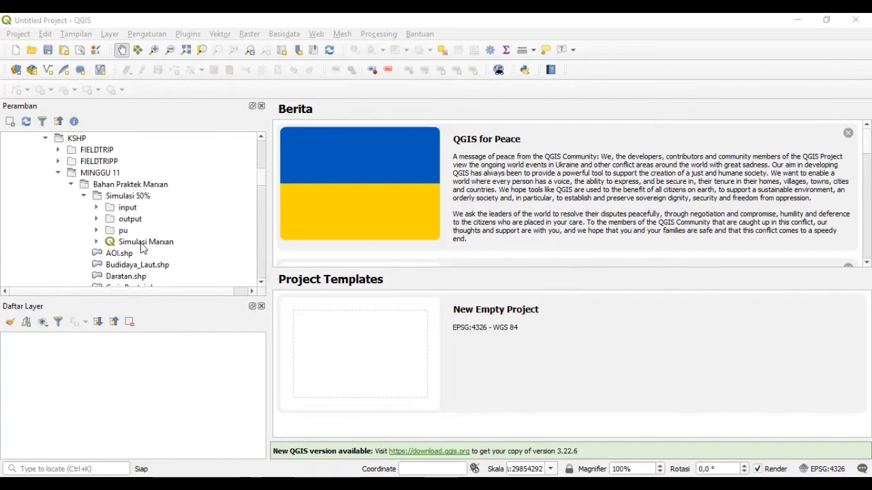
# - Open the saved Simulasi Marxan project and glance at the Daratan layer's properties
pyautogui.click(144, 243)
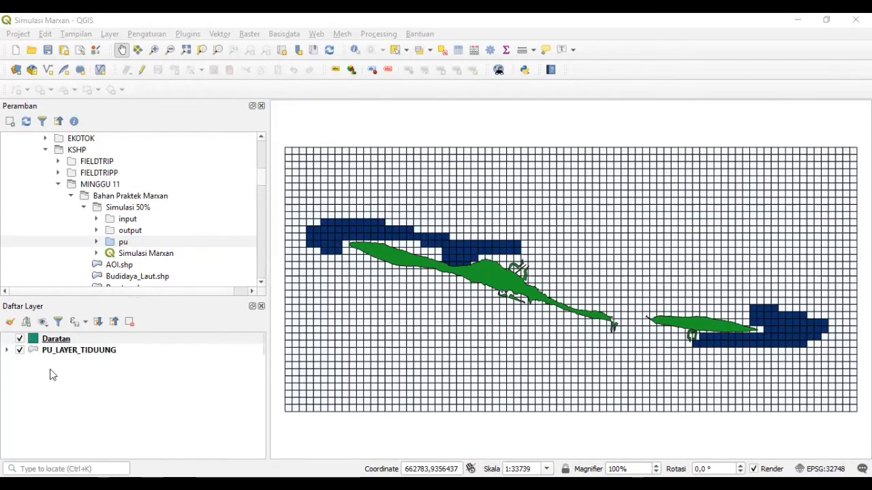
pyautogui.doubleClick(91, 340)
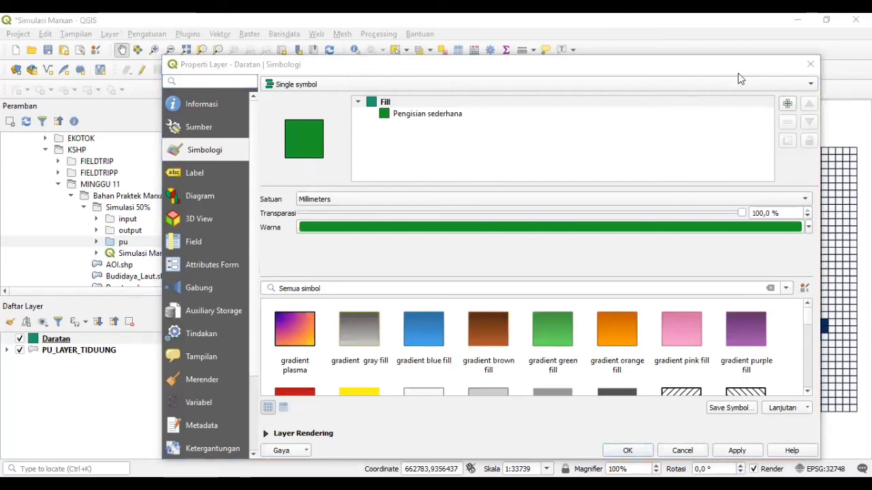
pyautogui.click(809, 64)
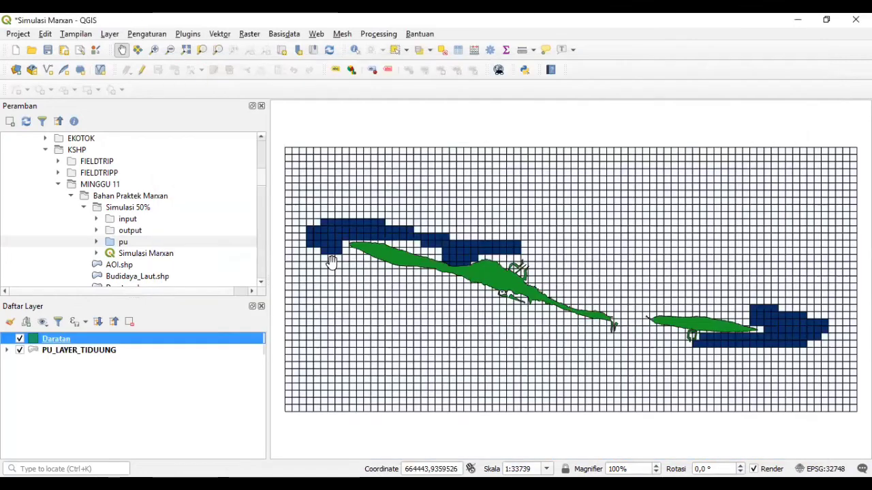
# - Colour PU_LAYER_TIDUUNG graduated by SSOLN with a solid blue class fill
pyautogui.doubleClick(161, 352)
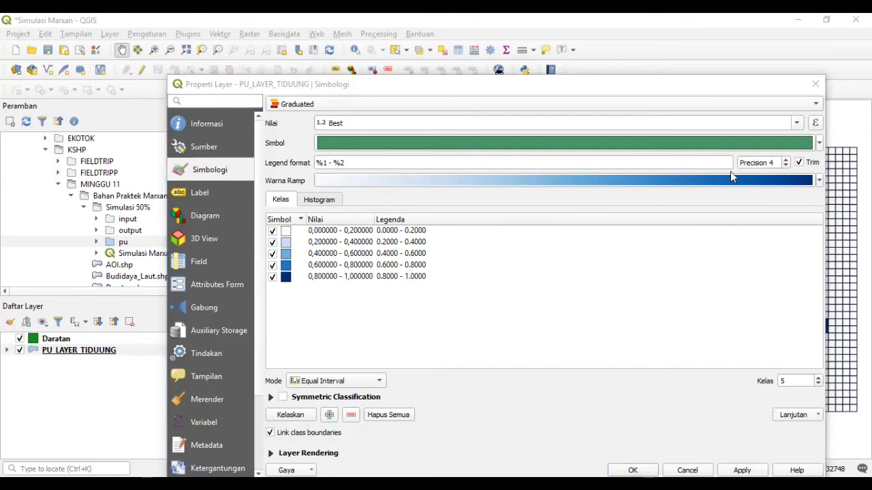
pyautogui.click(819, 142)
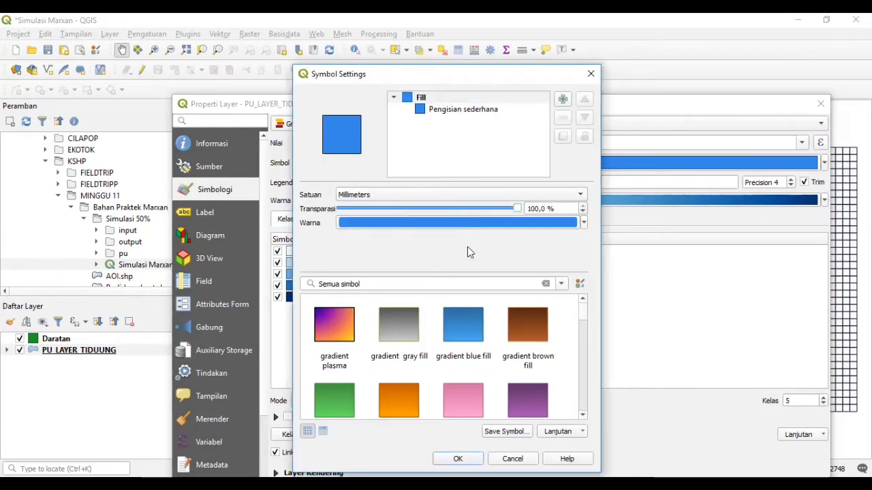
pyautogui.scroll(-1, 431, 238)
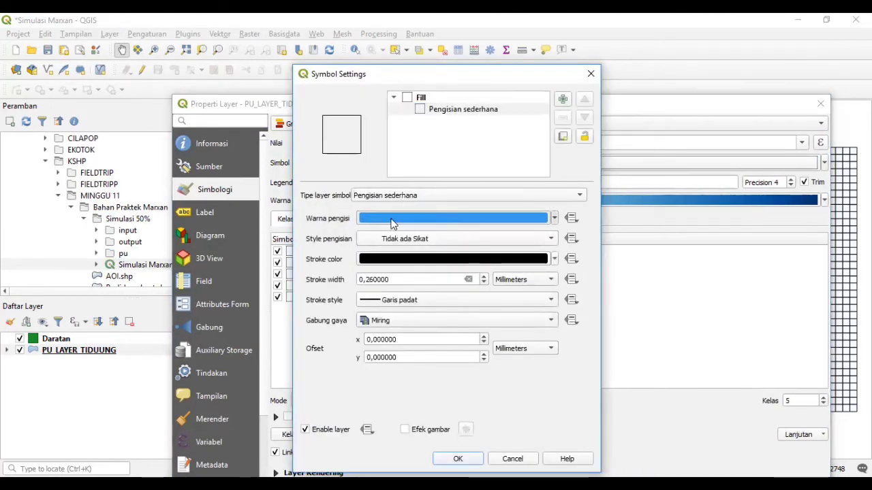
pyautogui.click(410, 238)
pyautogui.click(410, 227)
pyautogui.click(458, 459)
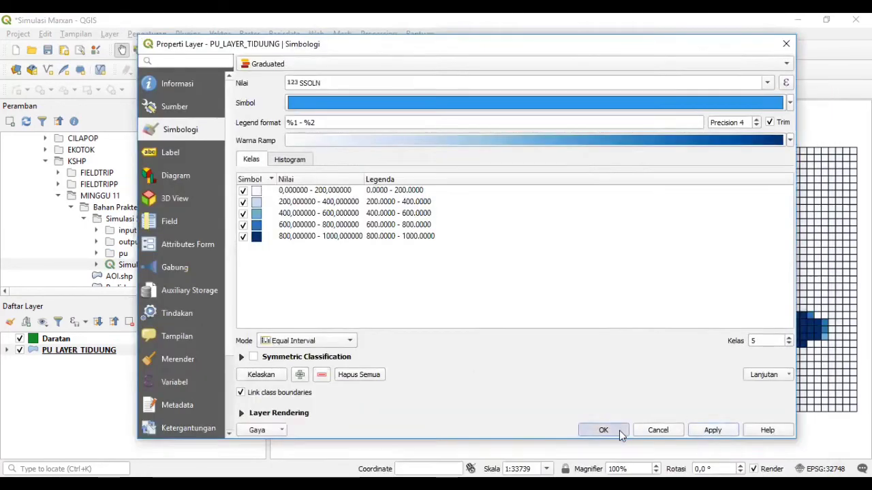
pyautogui.click(603, 430)
pyautogui.click(18, 33)
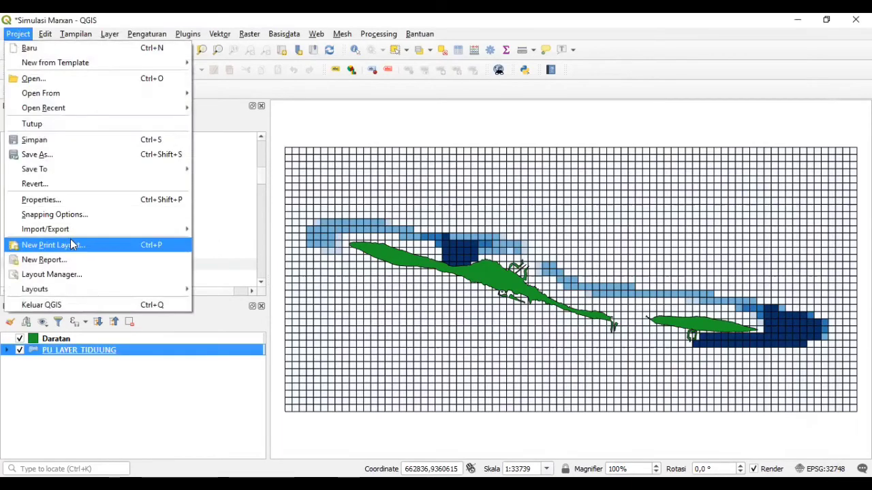
# - Create a new print layout named 'Hasil Analisis Marxann'
pyautogui.click(41, 243)
pyautogui.write('Hasil Analisis Marxann')
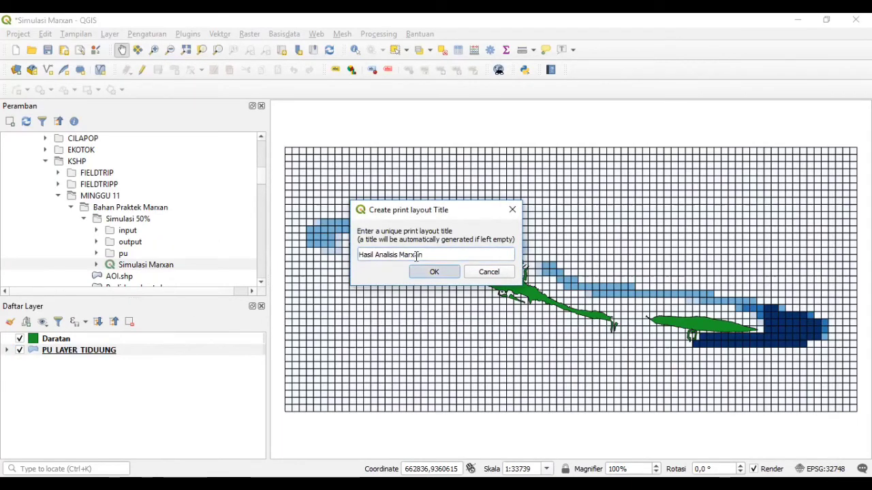
pyautogui.click(434, 271)
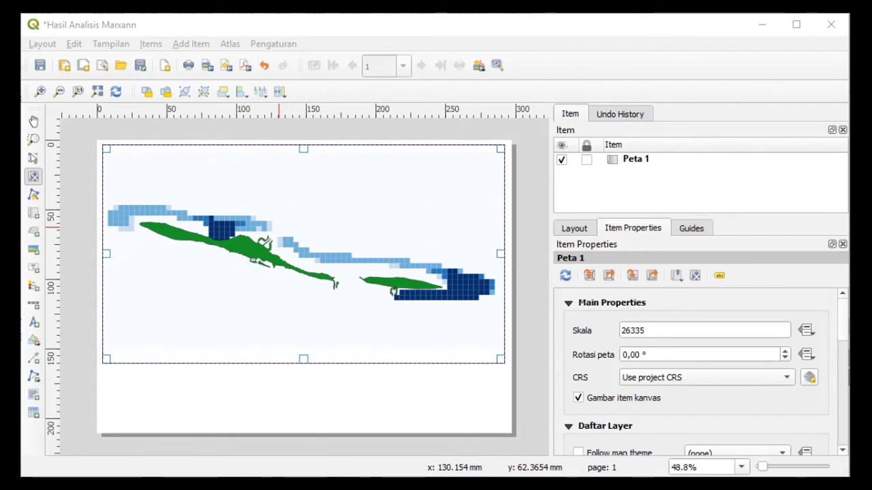
# - Add a grid to the layout map and open its settings
pyautogui.scroll(-5, 568, 301)
pyautogui.scroll(5, 589, 340)
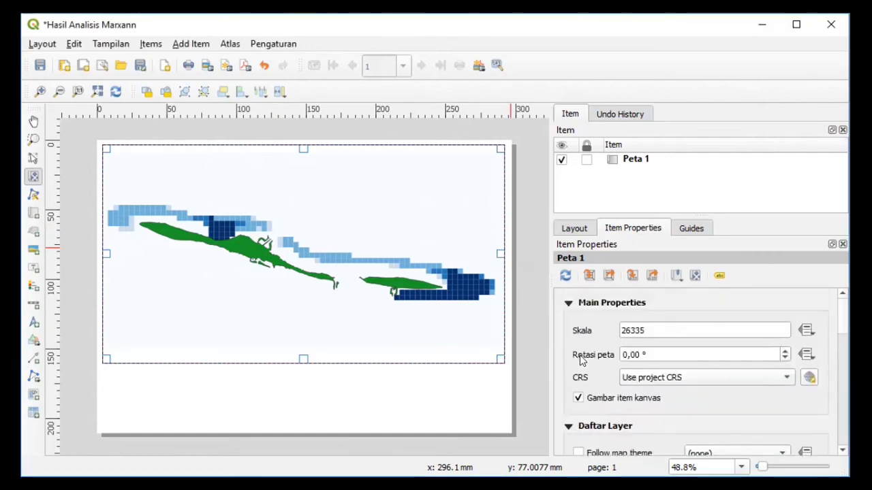
pyautogui.moveTo(842, 315); pyautogui.dragTo(843, 376)
pyautogui.click(601, 385)
pyautogui.click(589, 404)
pyautogui.scroll(-2, 589, 404)
pyautogui.click(695, 412)
# - Set the map grid's X and Y intervals to 1500
pyautogui.scroll(-2, 629, 324)
pyautogui.click(629, 322)
pyautogui.scroll(-4, 629, 321)
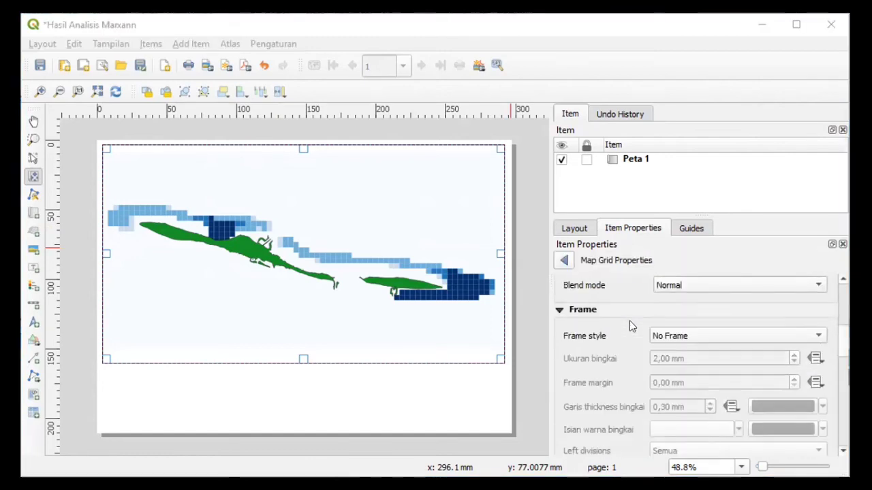
pyautogui.scroll(4, 629, 323)
pyautogui.click(586, 398)
pyautogui.write('1000')
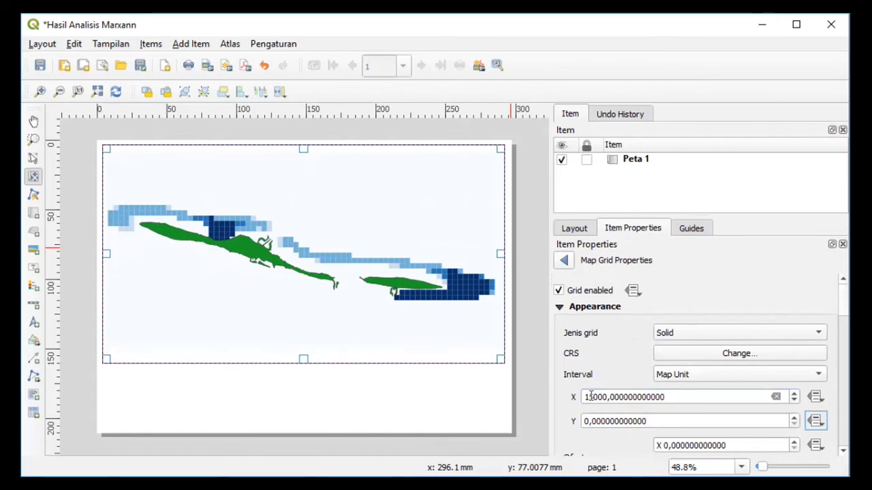
pyautogui.click(599, 398)
pyautogui.press('BackSpace')
pyautogui.press('BackSpace')
pyautogui.write('5')
pyautogui.click(585, 421)
pyautogui.write('150')
pyautogui.moveTo(585, 421); pyautogui.dragTo(732, 421)
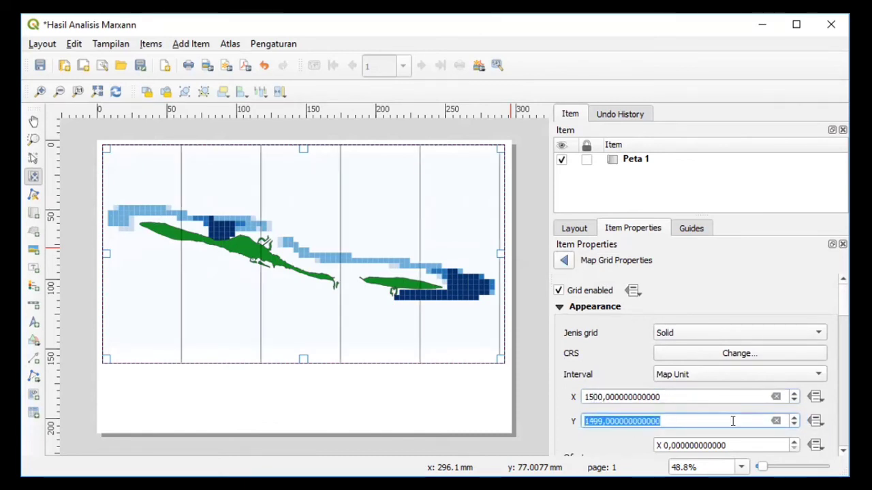
pyautogui.click(611, 438)
# - Draw grid coordinates with vertical ascending left and right labels, and add a label box below the map
pyautogui.scroll(-4, 610, 437)
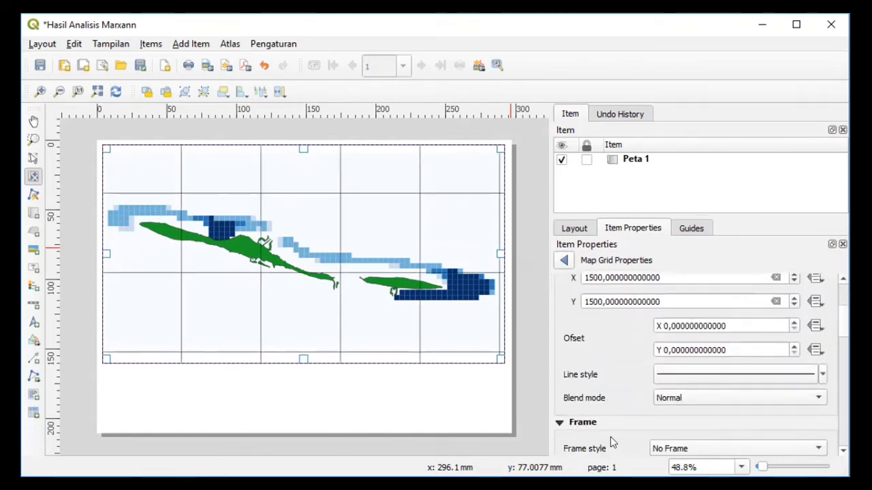
pyautogui.scroll(-5, 610, 437)
pyautogui.click(574, 372)
pyautogui.scroll(-1, 639, 330)
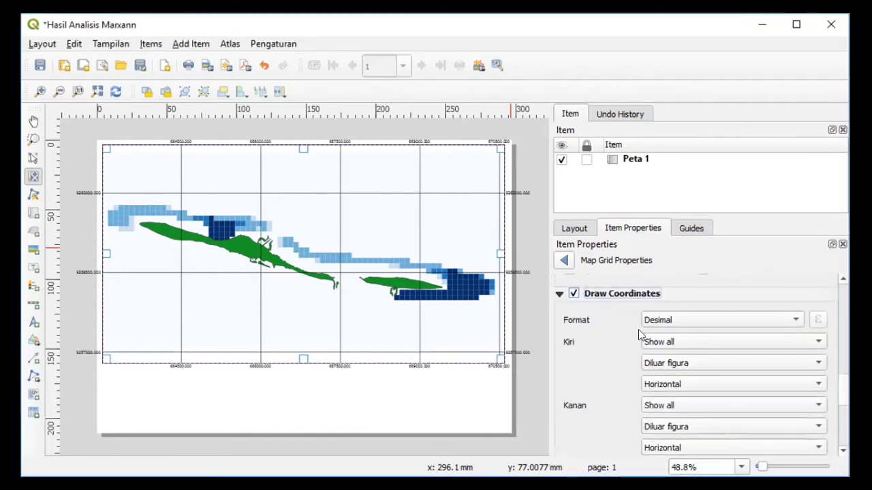
pyautogui.click(671, 384)
pyautogui.click(670, 397)
pyautogui.scroll(-2, 630, 402)
pyautogui.click(664, 356)
pyautogui.click(664, 369)
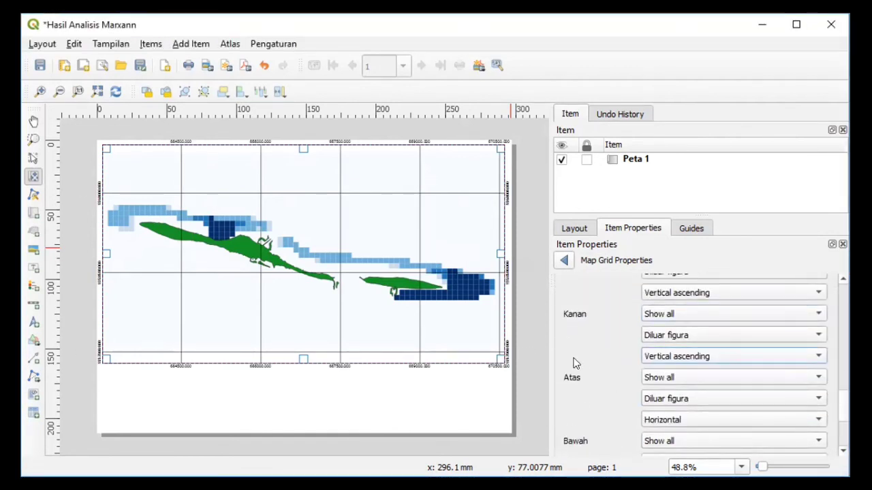
pyautogui.scroll(-4, 574, 362)
pyautogui.click(33, 268)
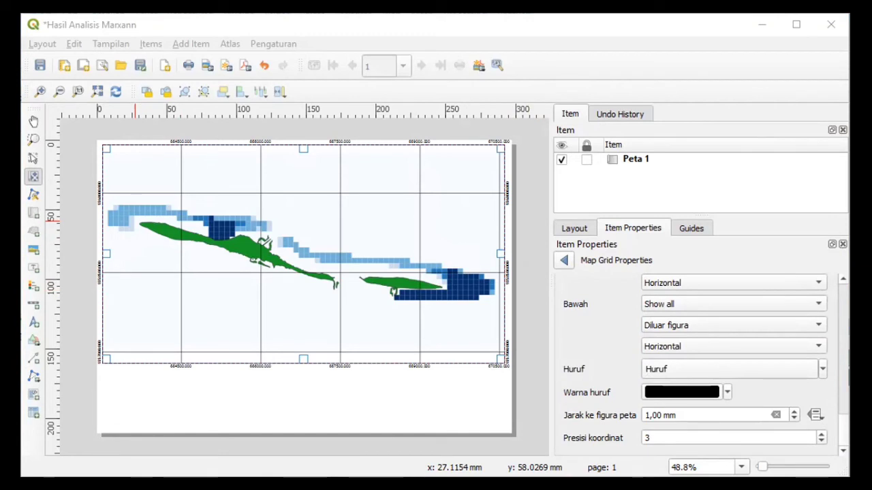
pyautogui.moveTo(103, 368); pyautogui.dragTo(506, 427)
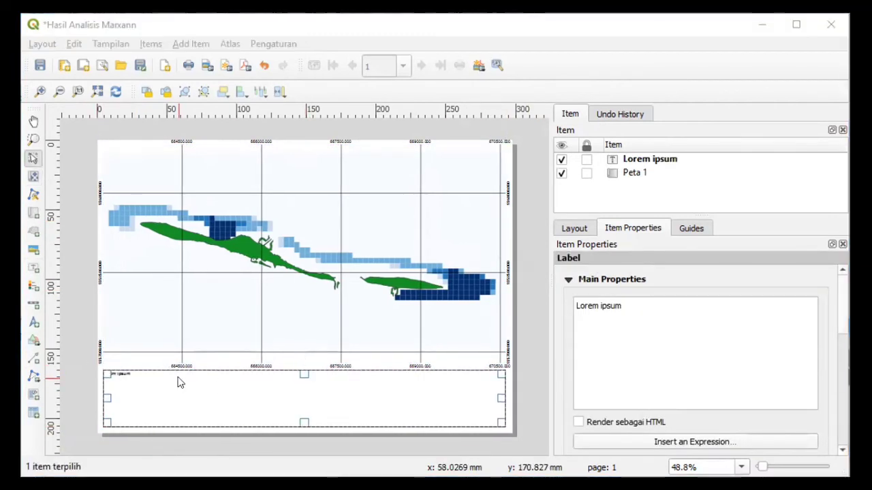
# - Clear the label's placeholder text and position a narrower label box centred below the map
pyautogui.click(656, 307)
pyautogui.hotkey('ctrl', 'a')
pyautogui.press('BackSpace')
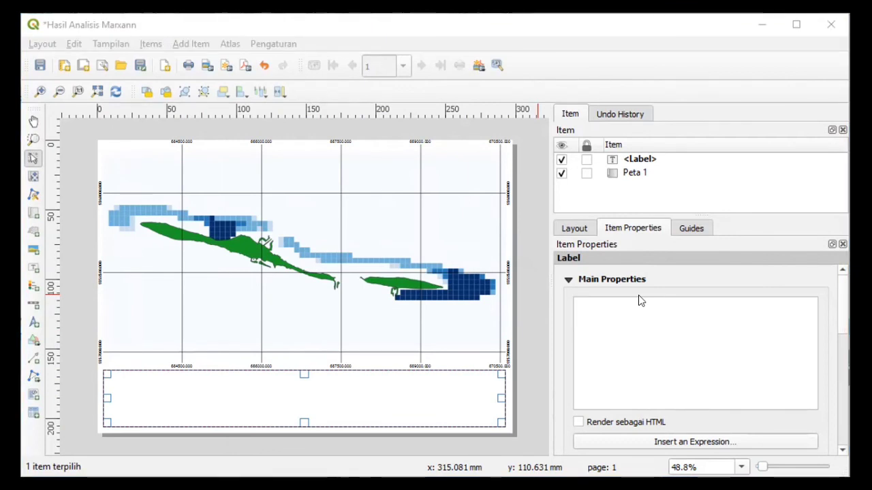
pyautogui.moveTo(240, 371); pyautogui.dragTo(366, 427)
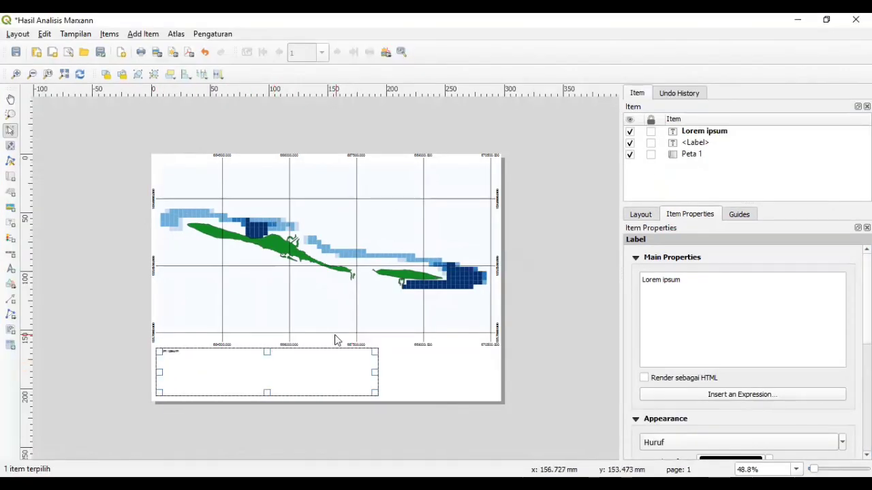
pyautogui.moveTo(159, 373); pyautogui.dragTo(275, 372)
pyautogui.moveTo(682, 280); pyautogui.dragTo(585, 305)
# - Enter the title lines 'Peta Hasil Analisis Marxan', 'Perairan Pulau Tidung, Kepulauan Seribu', 'Provinsi DKI Jakarta'
pyautogui.press('BackSpace')
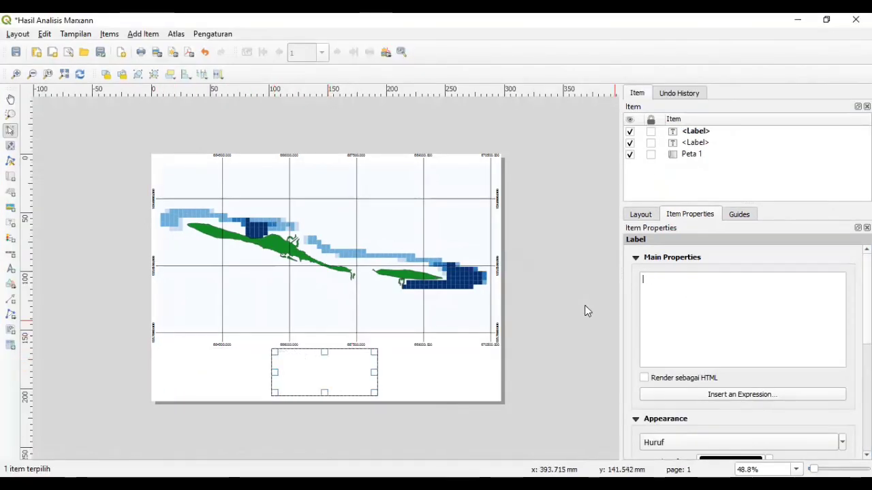
pyautogui.write('Peta Hasil Analisis Marxan')
pyautogui.press('Return')
pyautogui.write('Perairan')
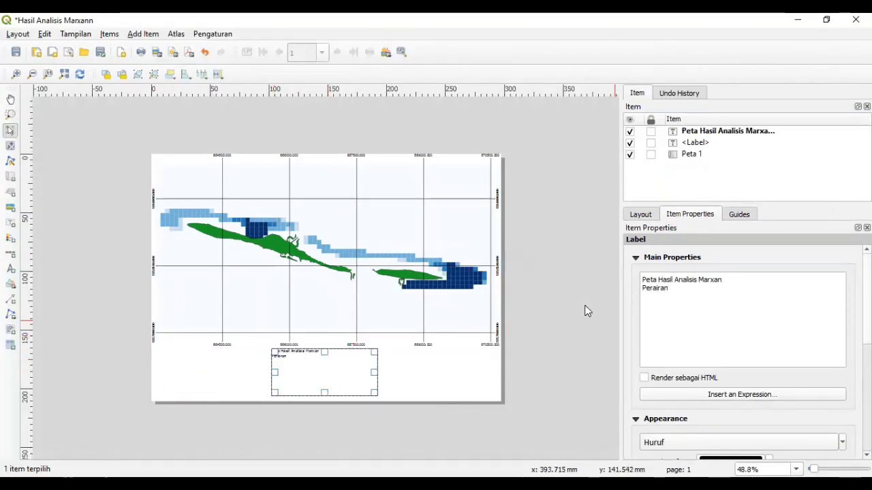
pyautogui.write(' Pulau Tidung, Kepulauan Seribu')
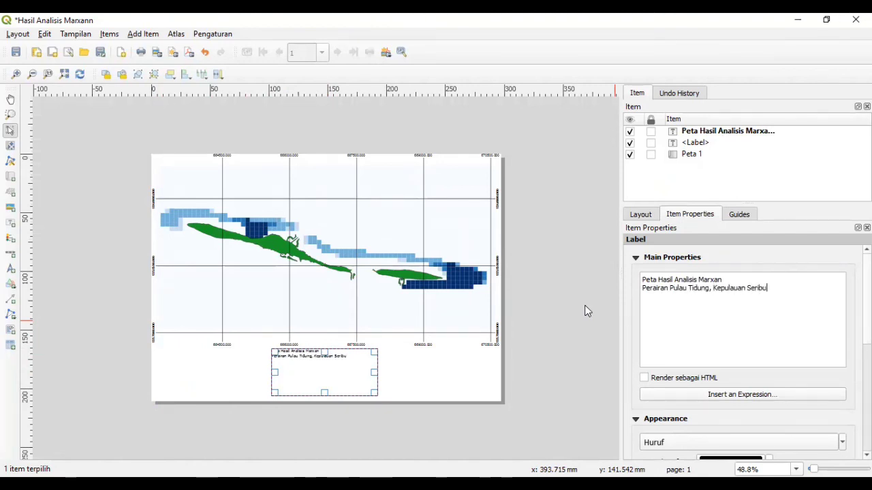
pyautogui.press('Return')
pyautogui.write('DKI Jakarta')
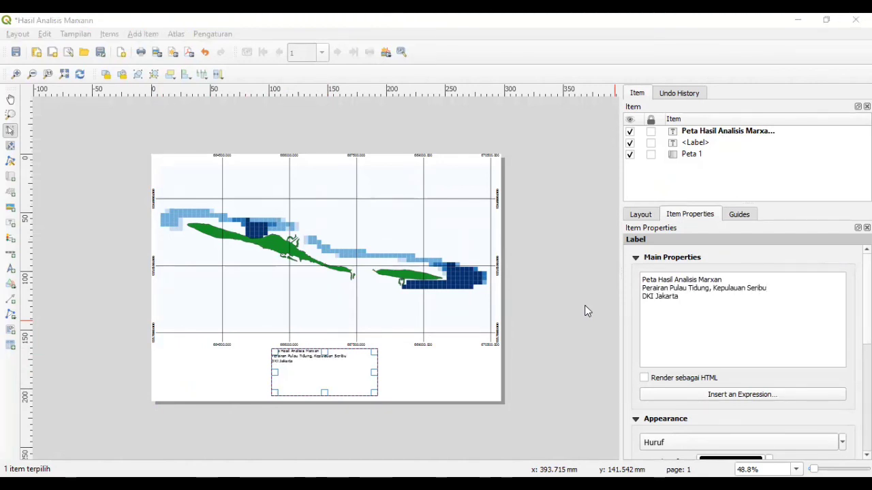
pyautogui.click(643, 296)
pyautogui.write('Provinsi')
# - Set the title font size to 12, centre the text, and shrink the label box
pyautogui.scroll(-4, 730, 323)
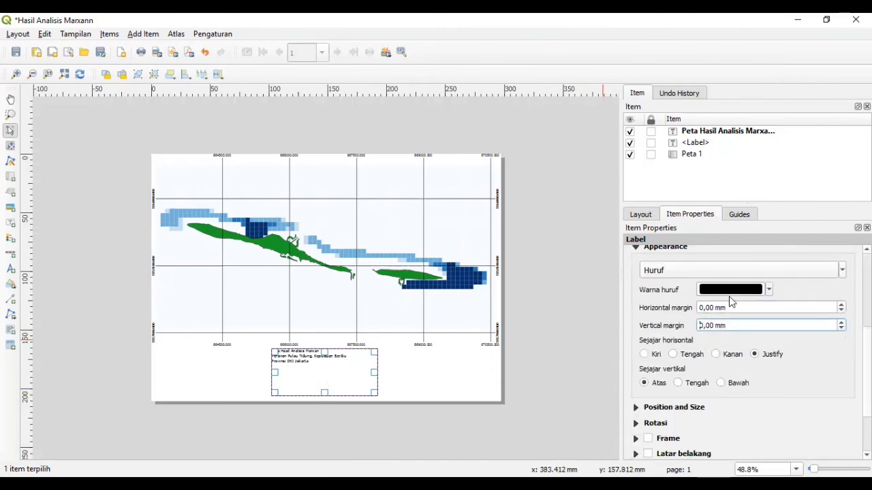
pyautogui.click(726, 270)
pyautogui.click(553, 232)
pyautogui.click(508, 347)
pyautogui.click(728, 272)
pyautogui.click(554, 223)
pyautogui.click(508, 347)
pyautogui.click(673, 355)
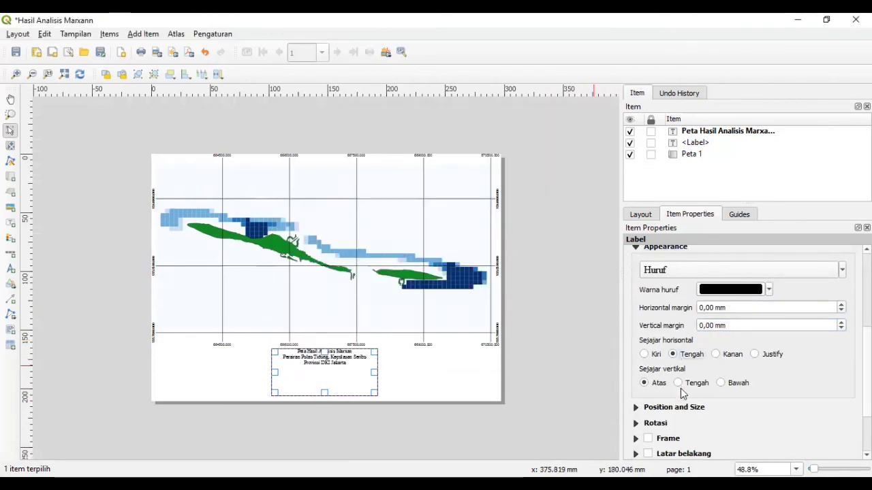
pyautogui.scroll(2, 677, 353)
pyautogui.scroll(-4, 715, 385)
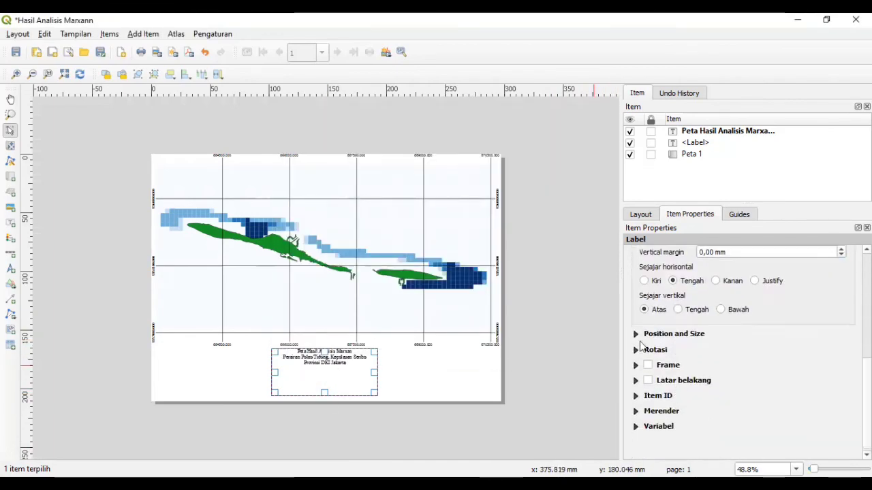
pyautogui.scroll(5, 637, 371)
pyautogui.moveTo(324, 393); pyautogui.dragTo(324, 367)
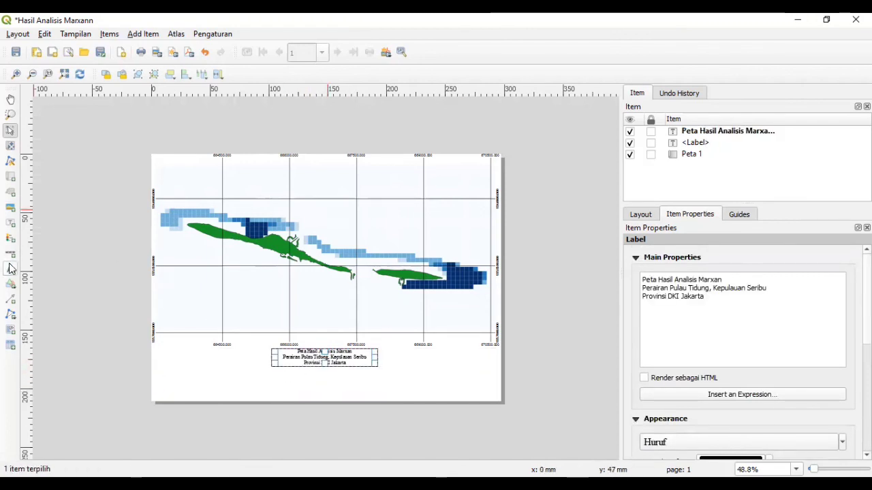
# - Add a label below the title with the author's name and student number on two lines
pyautogui.click(10, 224)
pyautogui.moveTo(272, 380); pyautogui.dragTo(378, 396)
pyautogui.moveTo(726, 284); pyautogui.dragTo(605, 285)
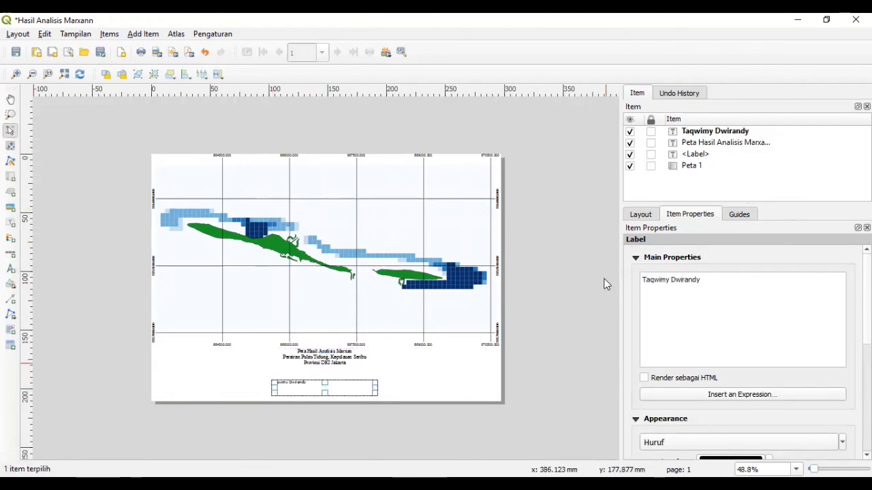
pyautogui.press('Return')
# - Centre the author label and set its font to Times New Roman
pyautogui.scroll(-6, 767, 396)
pyautogui.click(673, 276)
pyautogui.scroll(3, 679, 277)
pyautogui.click(674, 316)
pyautogui.click(395, 154)
pyautogui.write('tim')
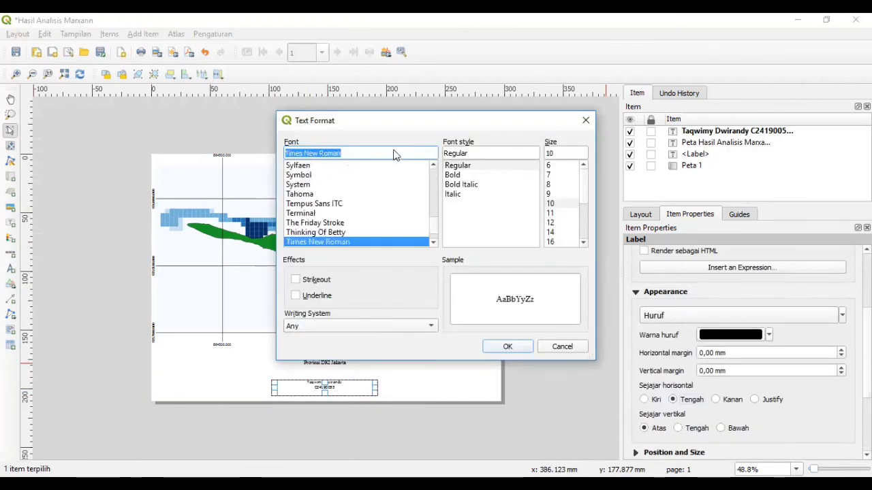
pyautogui.write('tim')
pyautogui.click(551, 224)
pyautogui.click(507, 347)
pyautogui.click(675, 316)
pyautogui.click(508, 347)
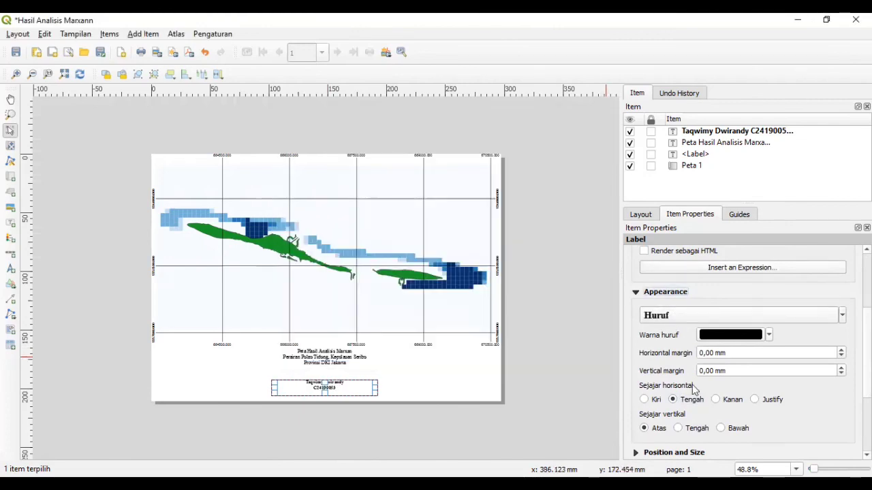
pyautogui.scroll(-3, 664, 358)
pyautogui.click(136, 159)
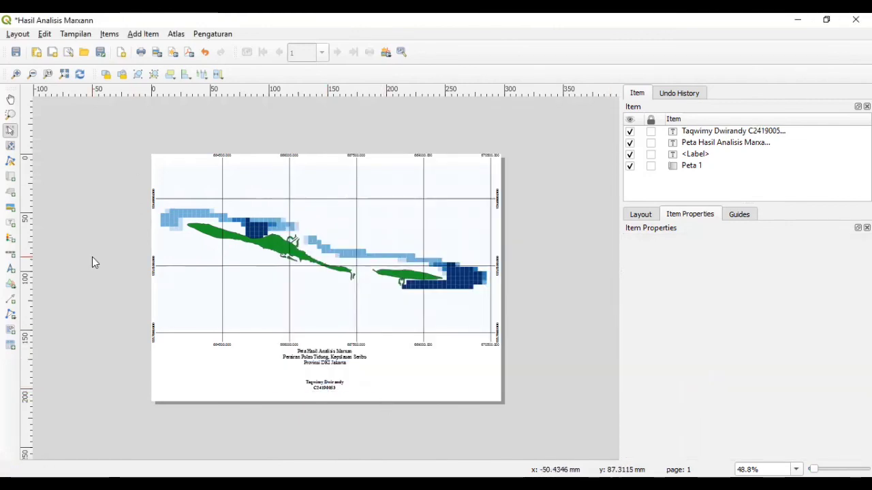
# - Start placing a picture frame below the title, discarding the first attempt
pyautogui.click(11, 207)
pyautogui.moveTo(306, 368); pyautogui.dragTo(342, 376)
pyautogui.press('Delete')
pyautogui.click(10, 208)
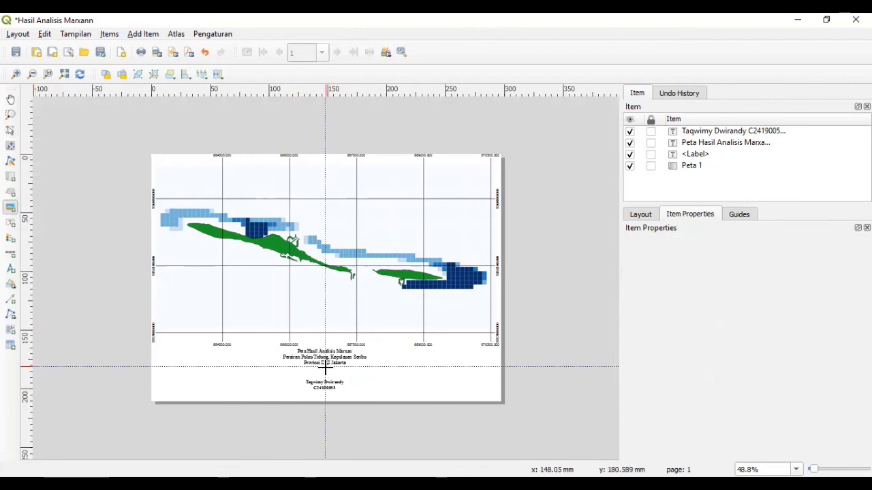